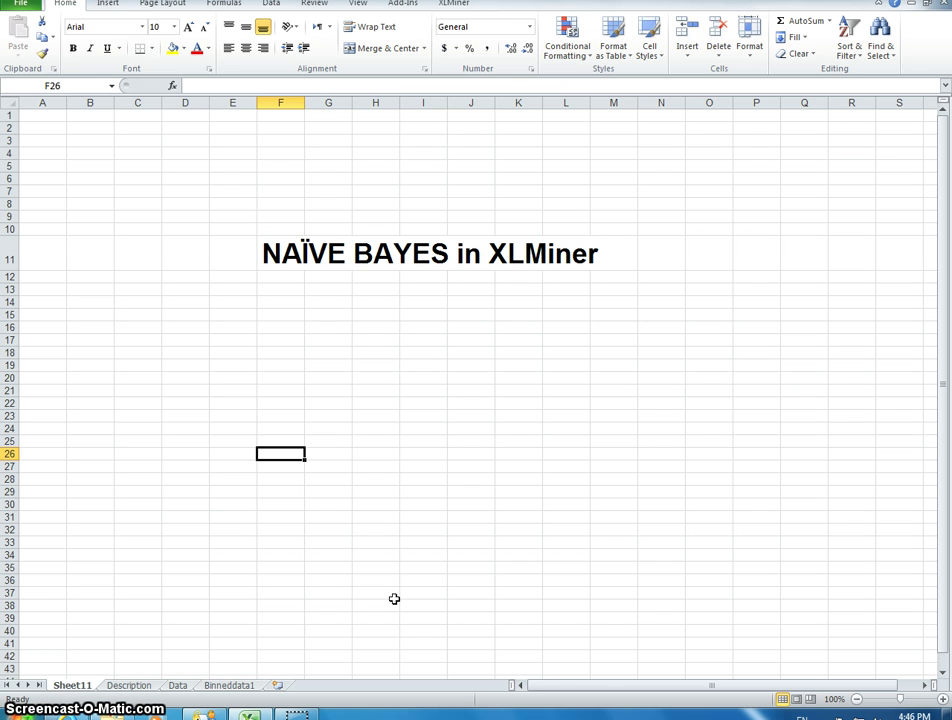
Step: Review the Description sheet and examine the Age, Experience, Income, CD Account and CreditCard columns on the Data sheet
left_click(138, 686)
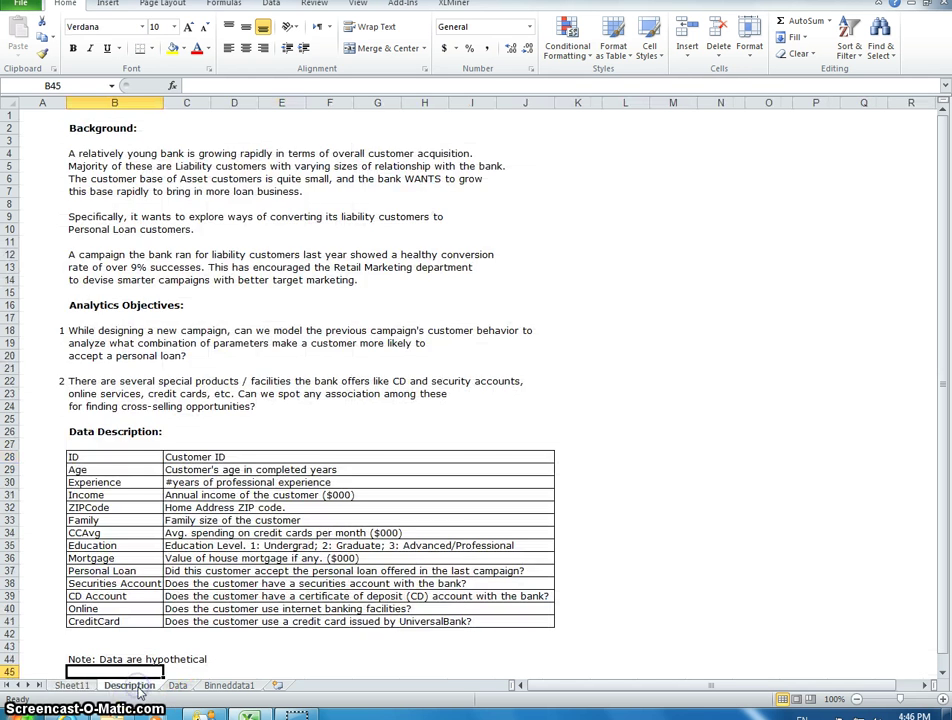
left_click(177, 686)
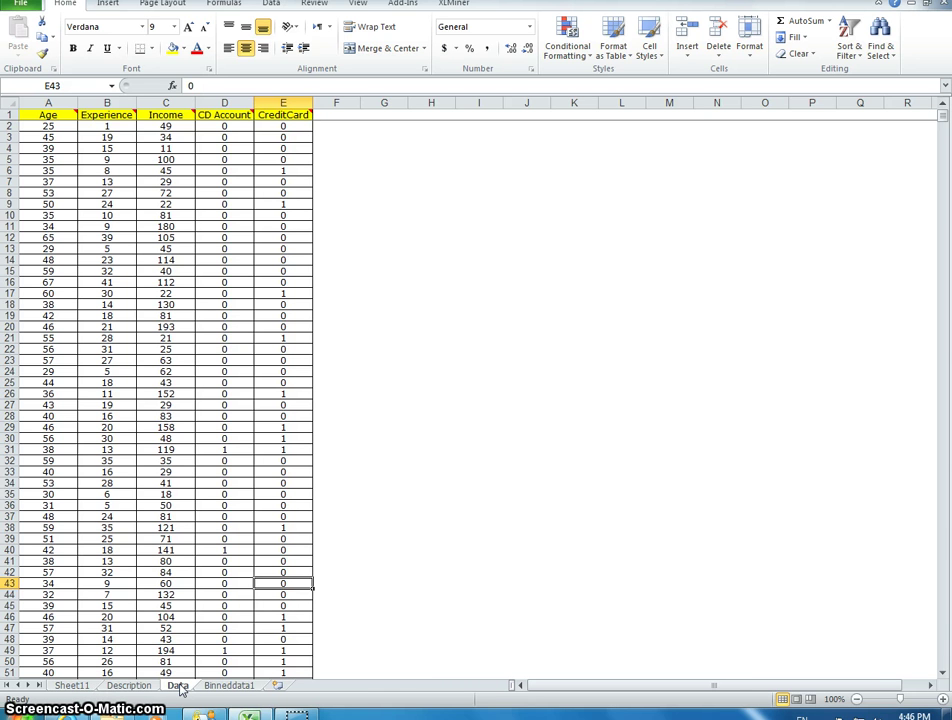
left_click(373, 469)
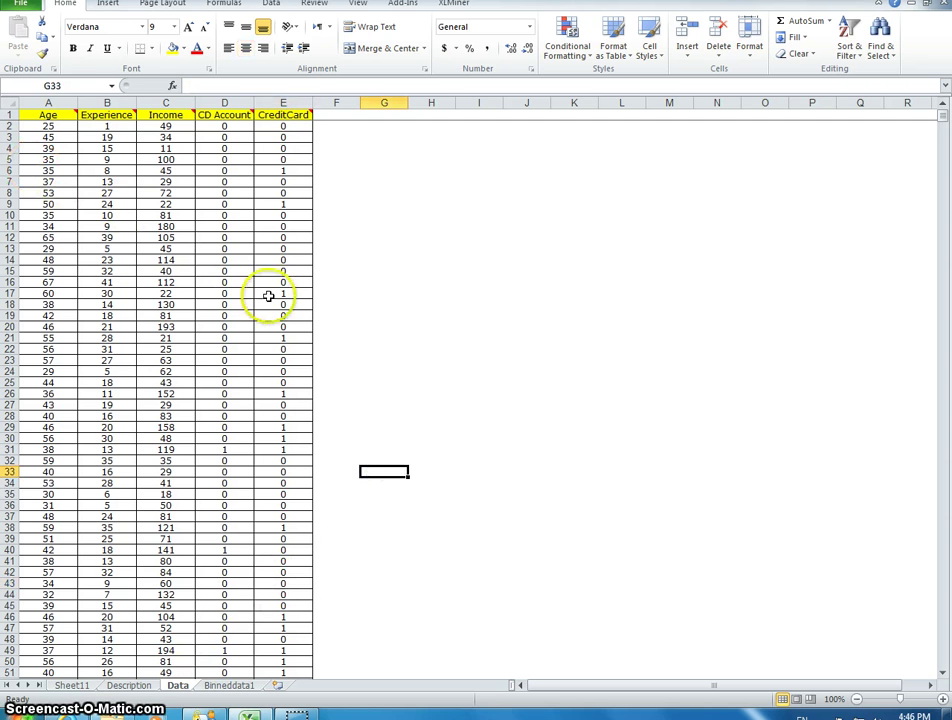
left_click(344, 317)
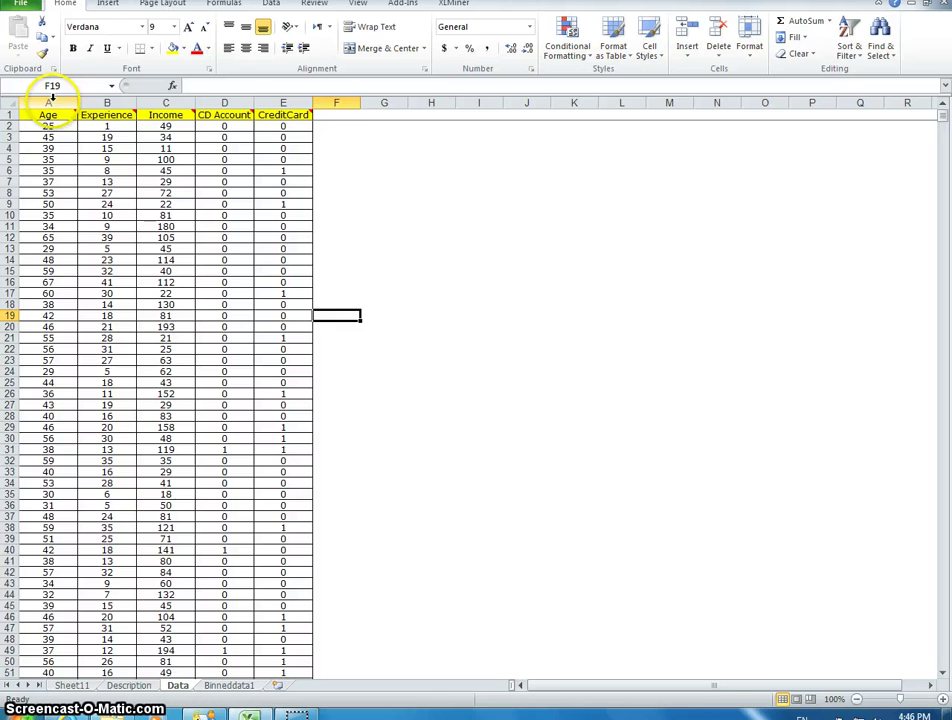
left_click_drag(49, 103, 269, 89)
left_click(270, 240)
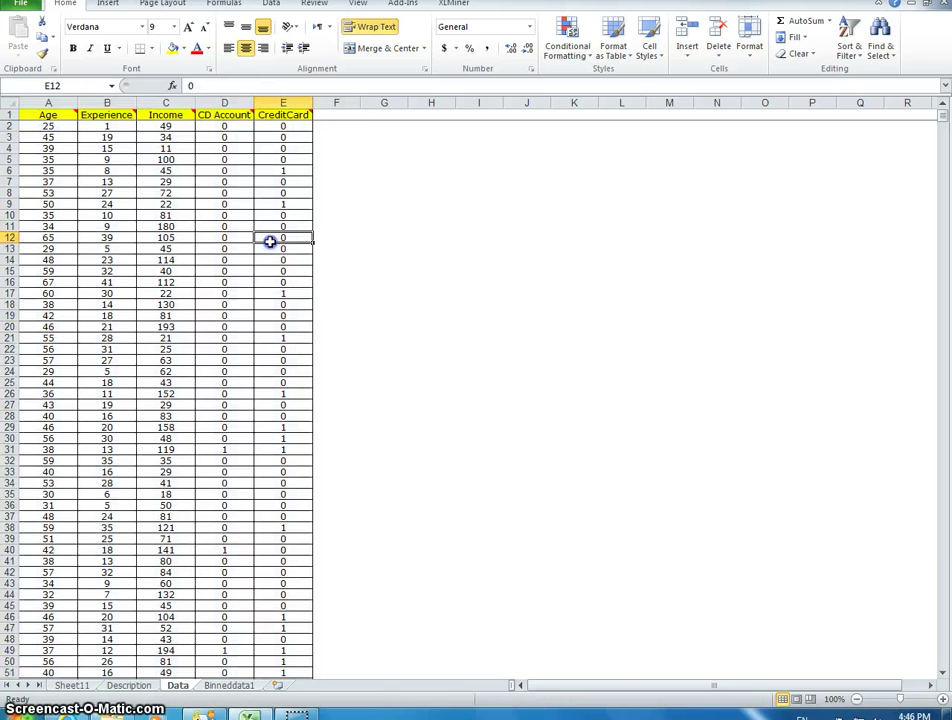
left_click(338, 361)
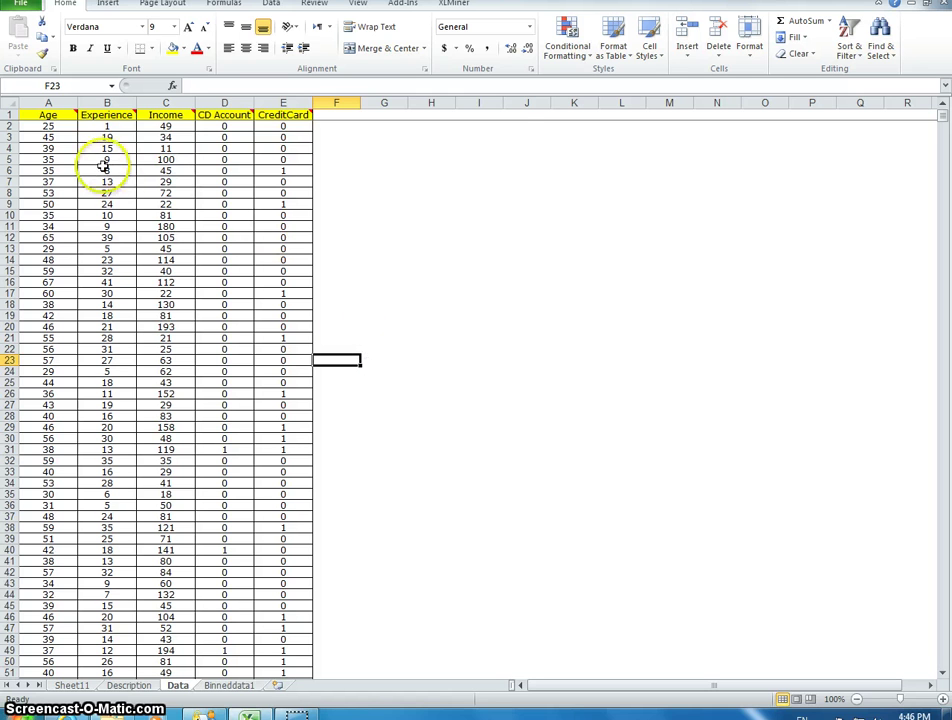
left_click(283, 115)
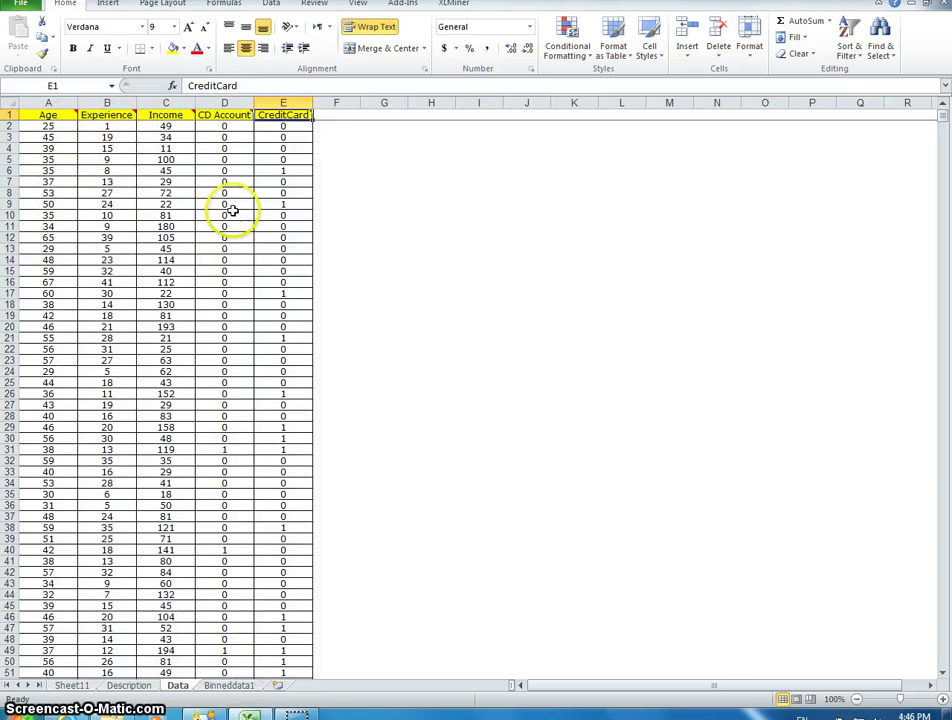
left_click(225, 103)
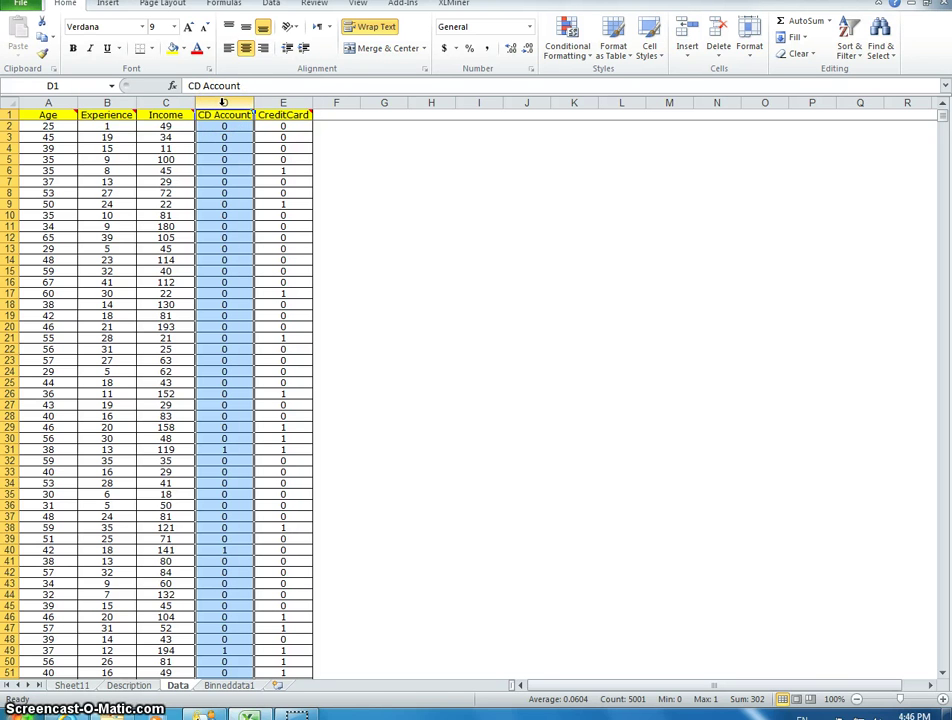
left_click(180, 103)
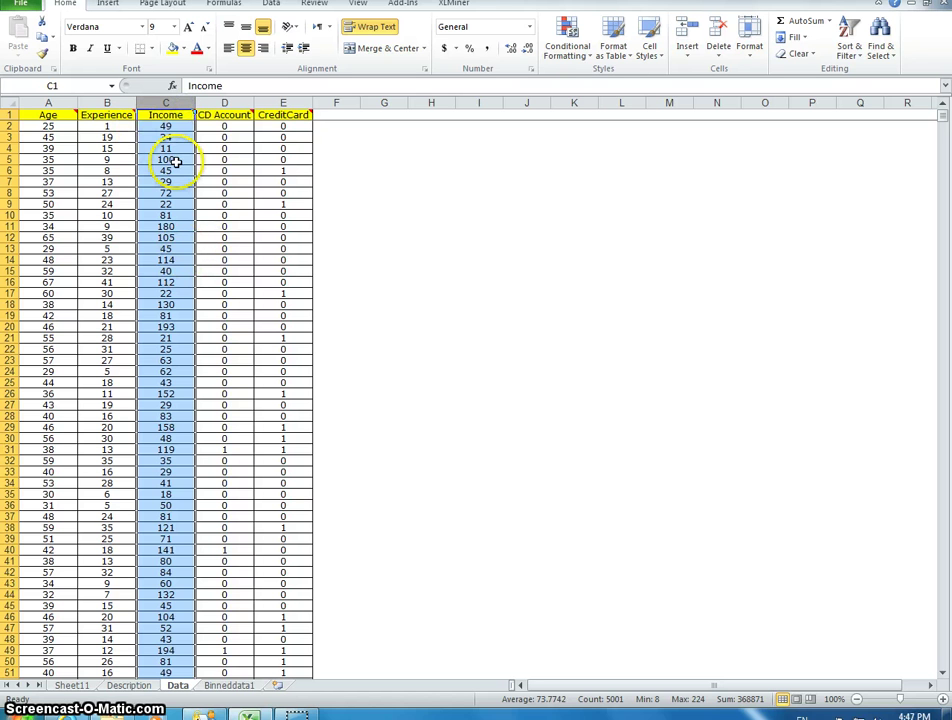
left_click(340, 192)
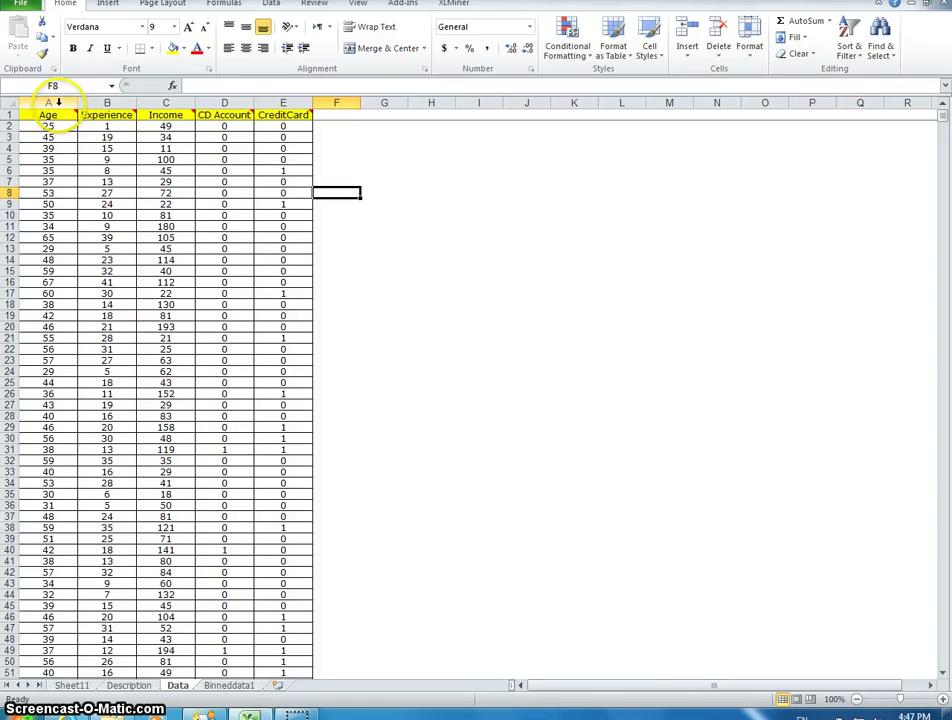
left_click_drag(58, 102, 160, 105)
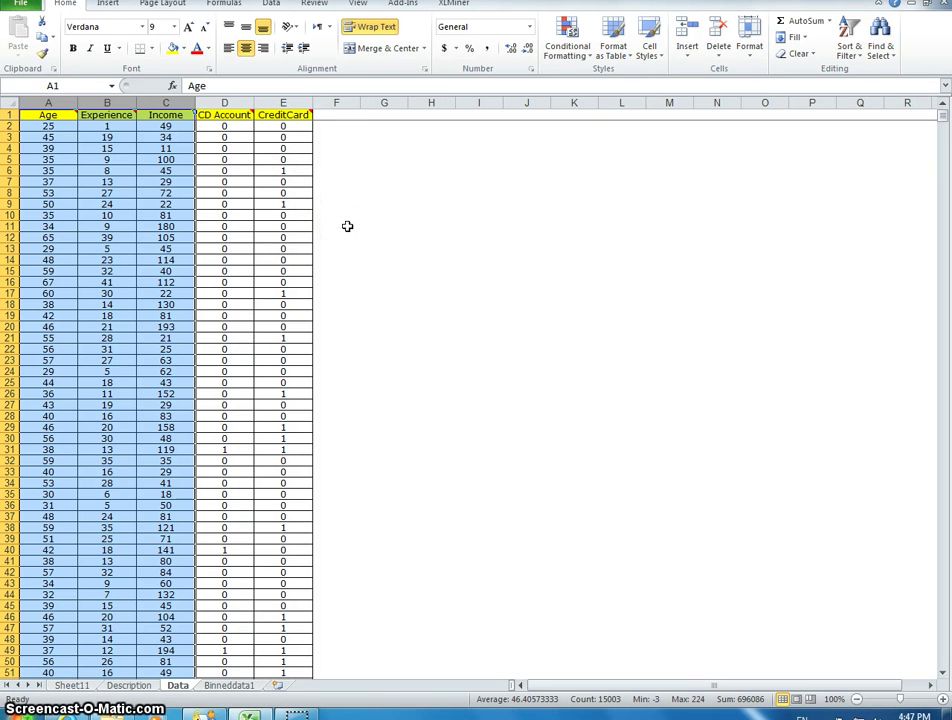
Step: On the Binneddata1 sheet, compare the original Age and Experience columns with the binned output columns, including Binned_Income
left_click(227, 686)
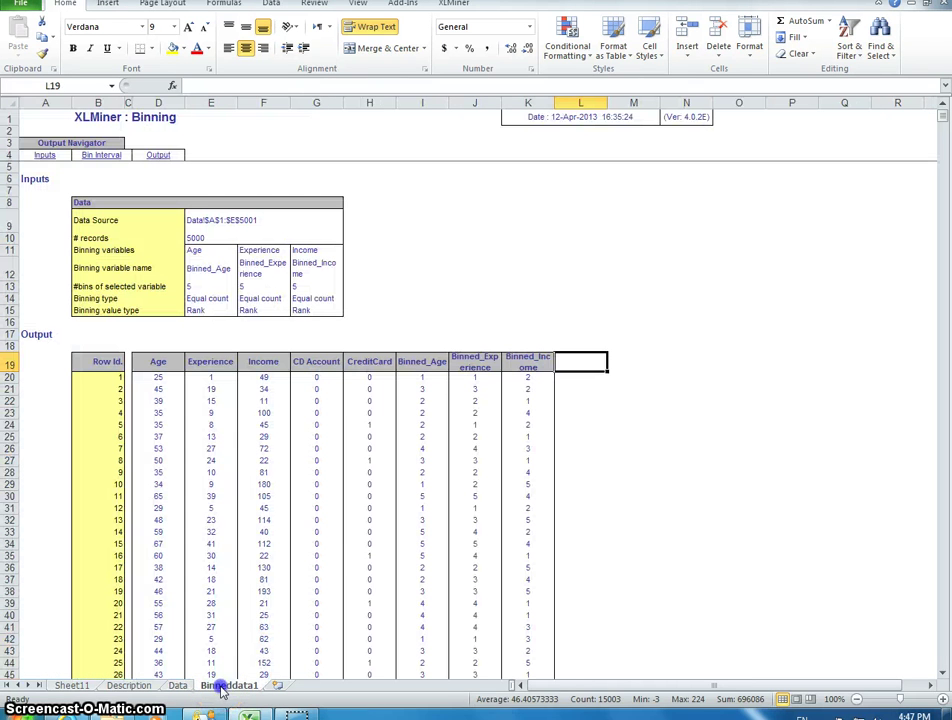
left_click(367, 469)
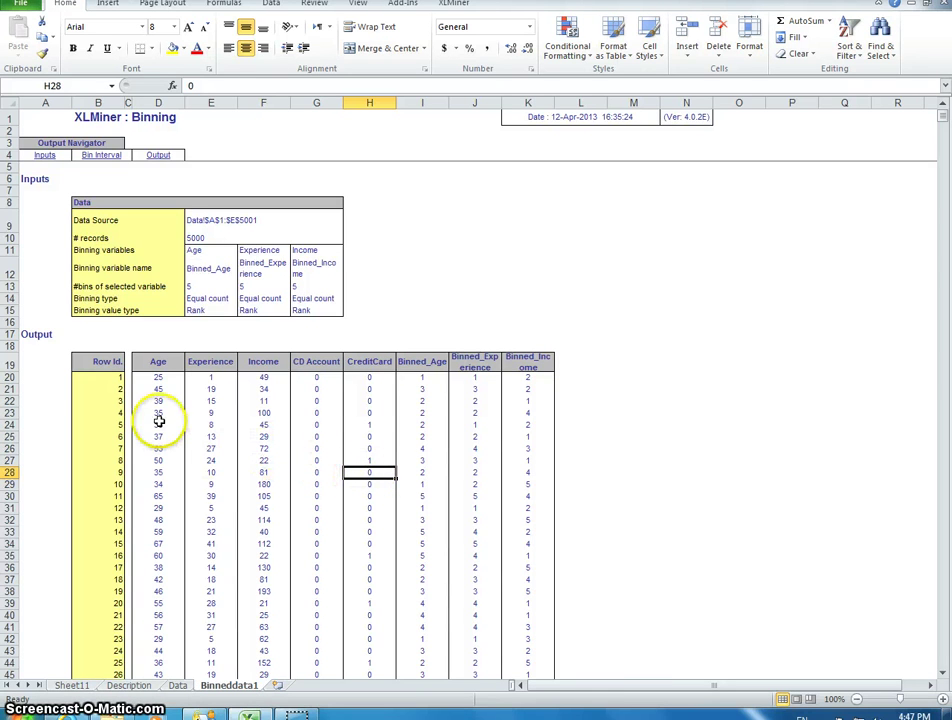
left_click(155, 363)
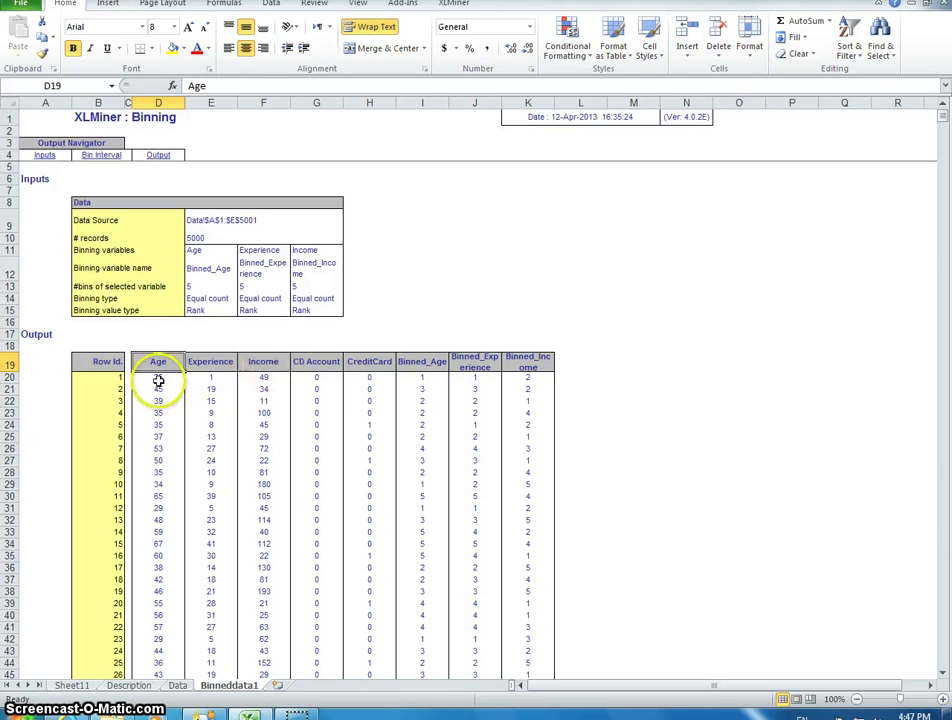
left_click(430, 362)
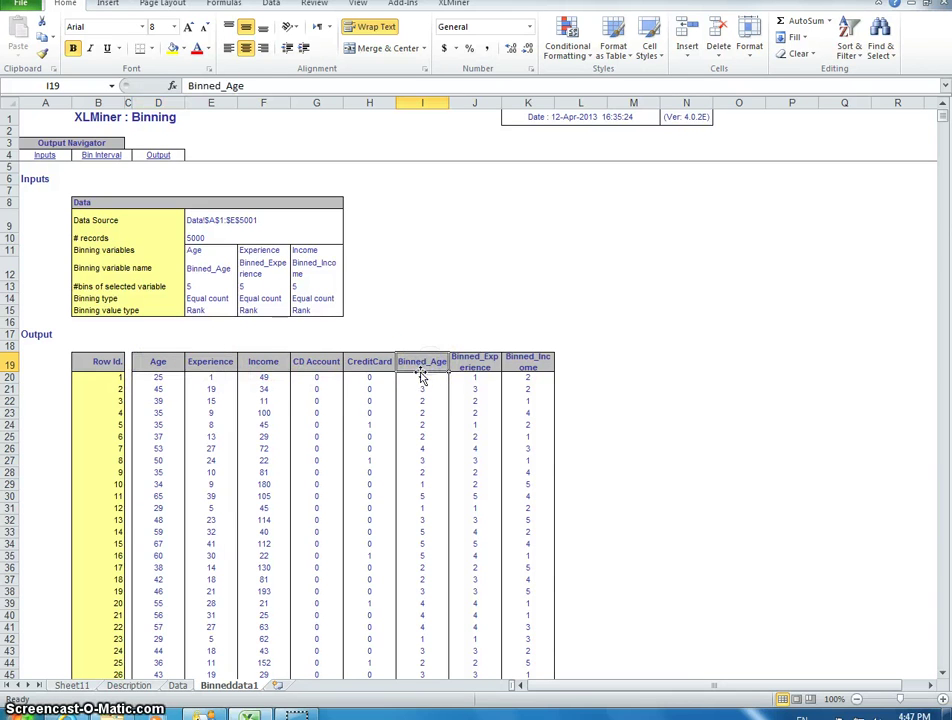
left_click(208, 366)
left_click(474, 363)
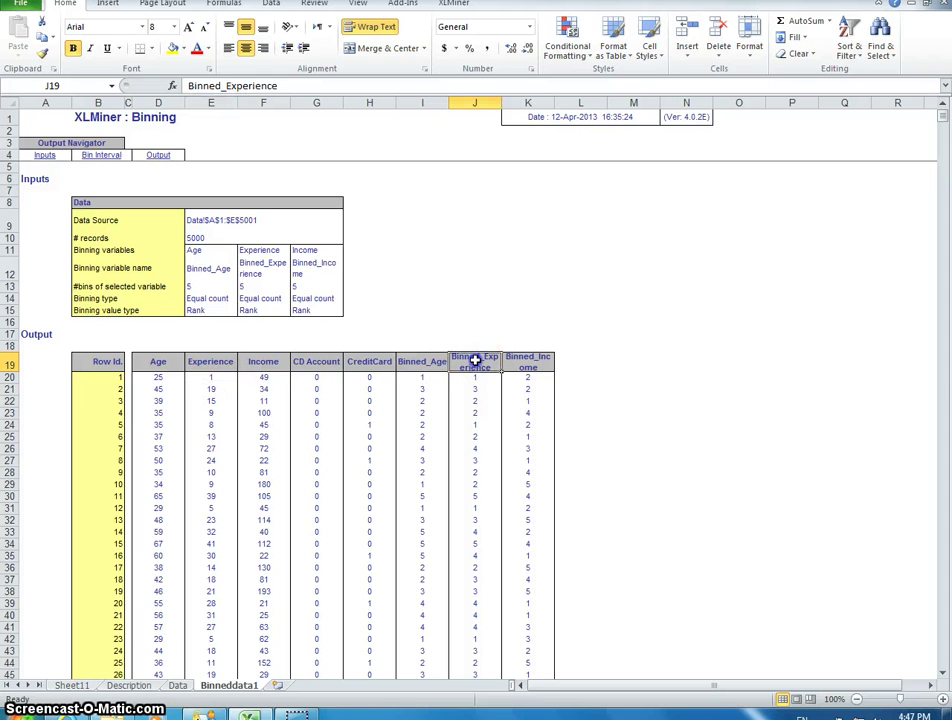
left_click(531, 359)
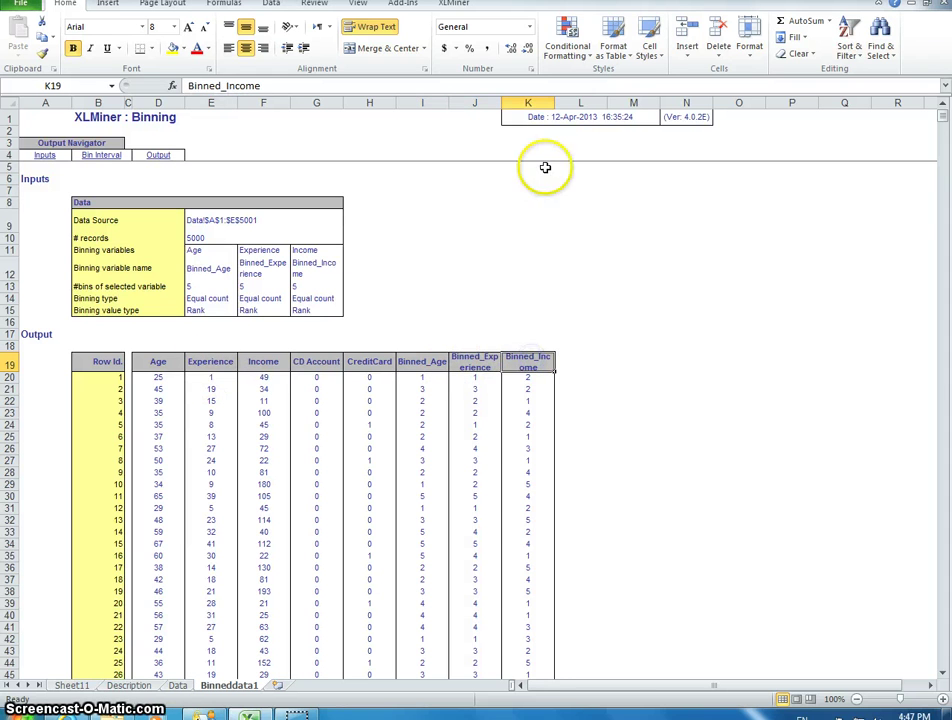
Step: Widen column K on the Binneddata1 sheet so it fits the Binned_Income heading
left_click_drag(554, 103, 563, 102)
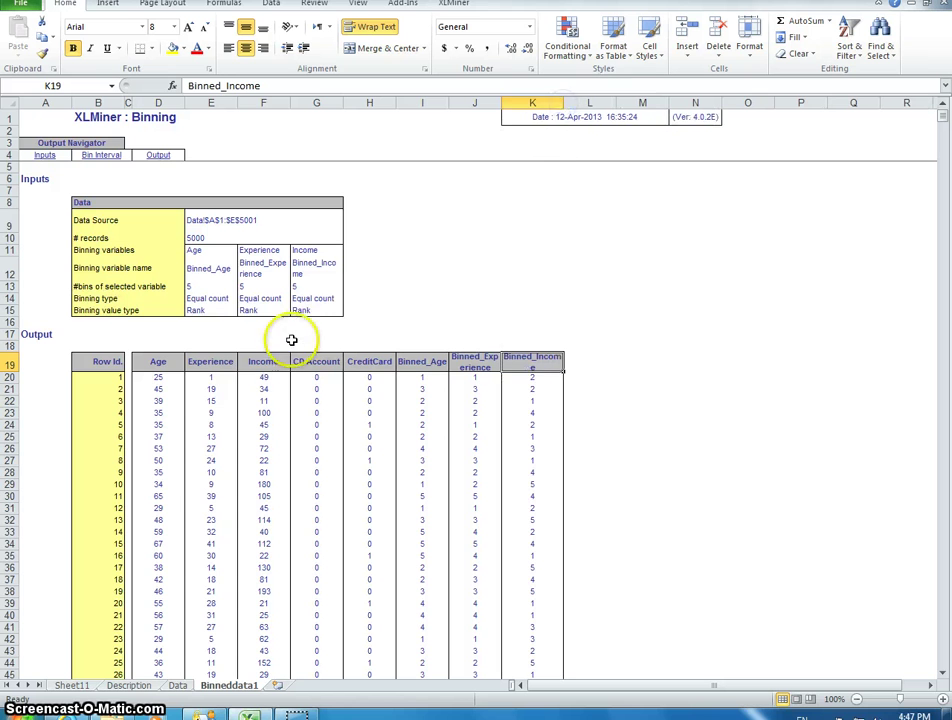
left_click(263, 362)
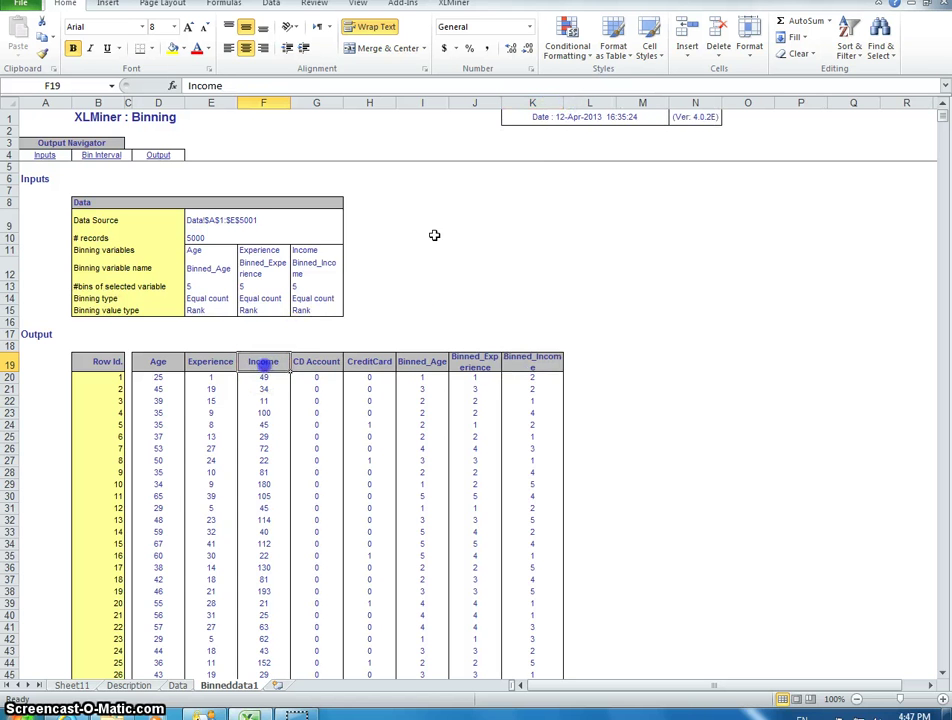
double_click(563, 101)
Step: Number the five rows of the Binning interval table from 1 to 5 in cells A5026 to A5030
left_click_drag(944, 128, 941, 664)
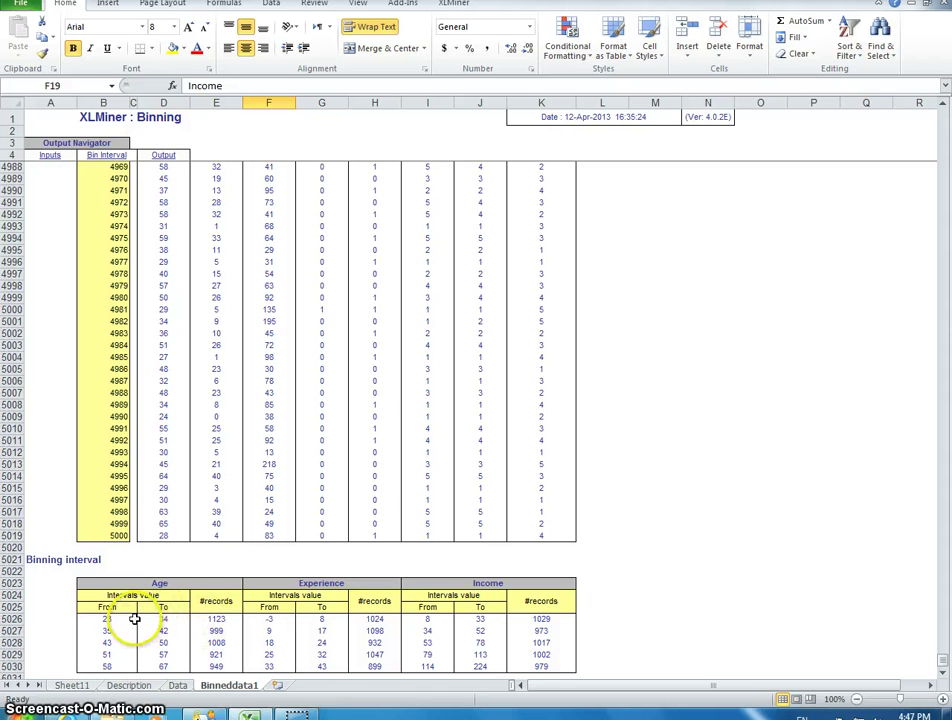
left_click(52, 621)
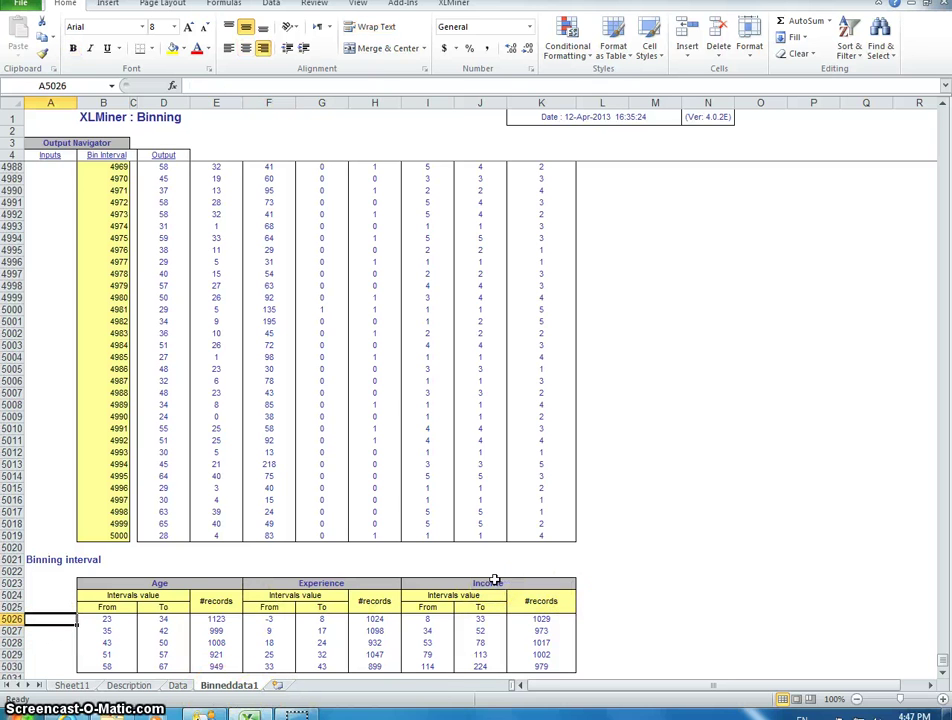
type("1")
key("Return")
type("2")
key("Return")
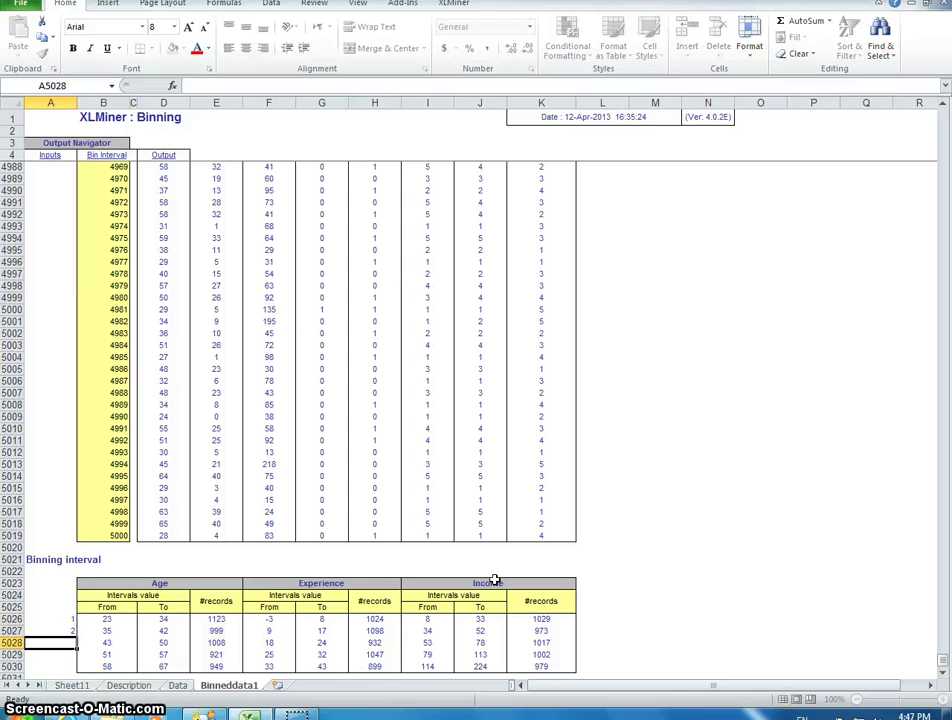
type("3")
key("Return")
type("4")
key("Return")
type("5")
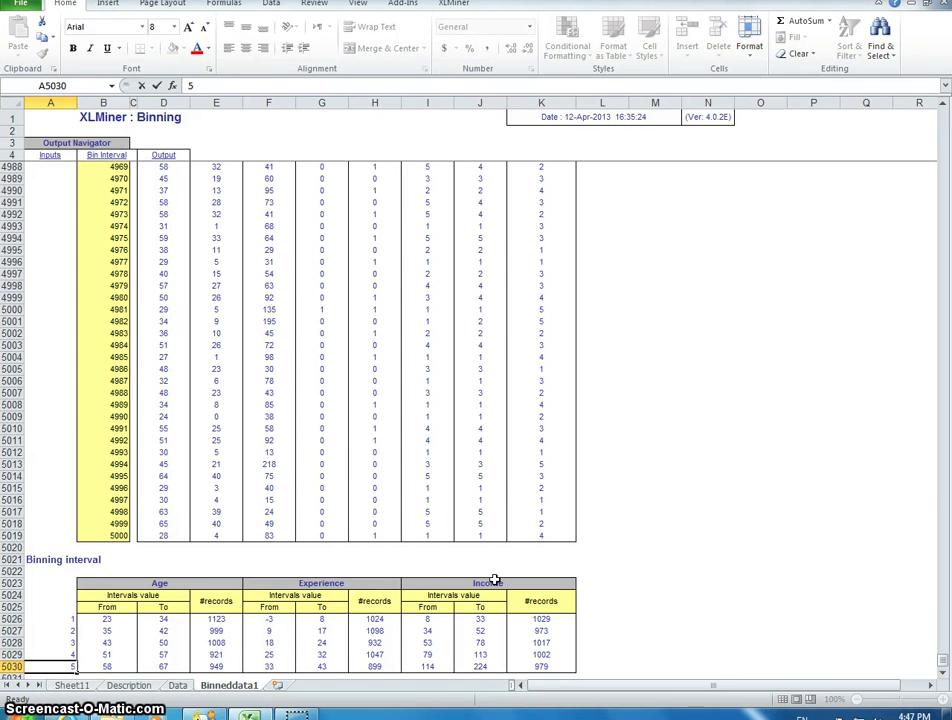
scroll(460, 620, "down", 4)
left_click(130, 476)
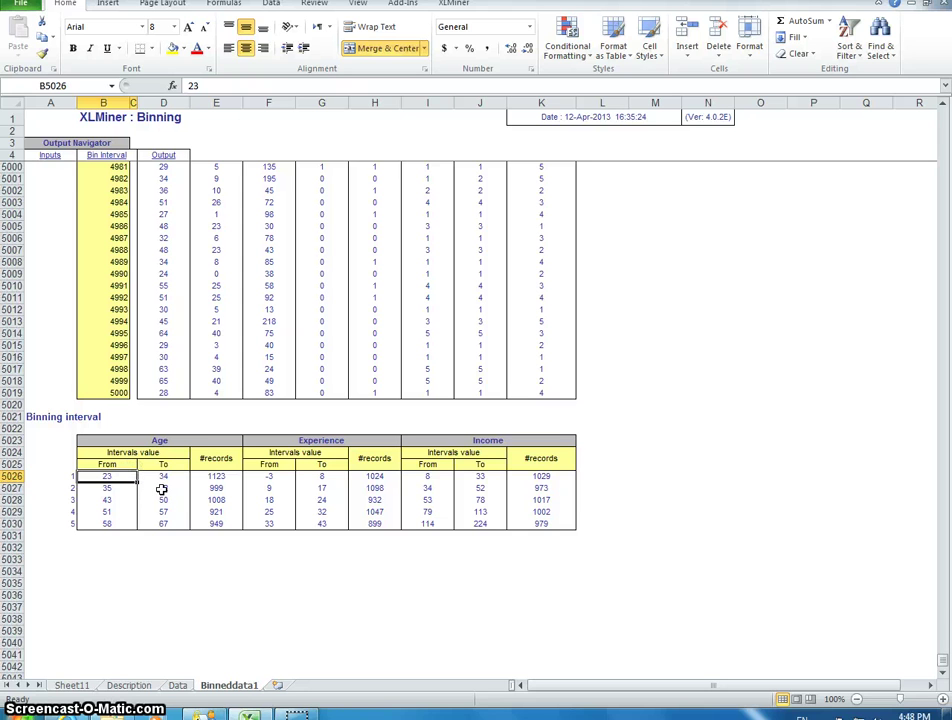
Step: Examine the interval ranges and record counts for Age, Experience and Income in the Binning interval table
left_click(115, 546)
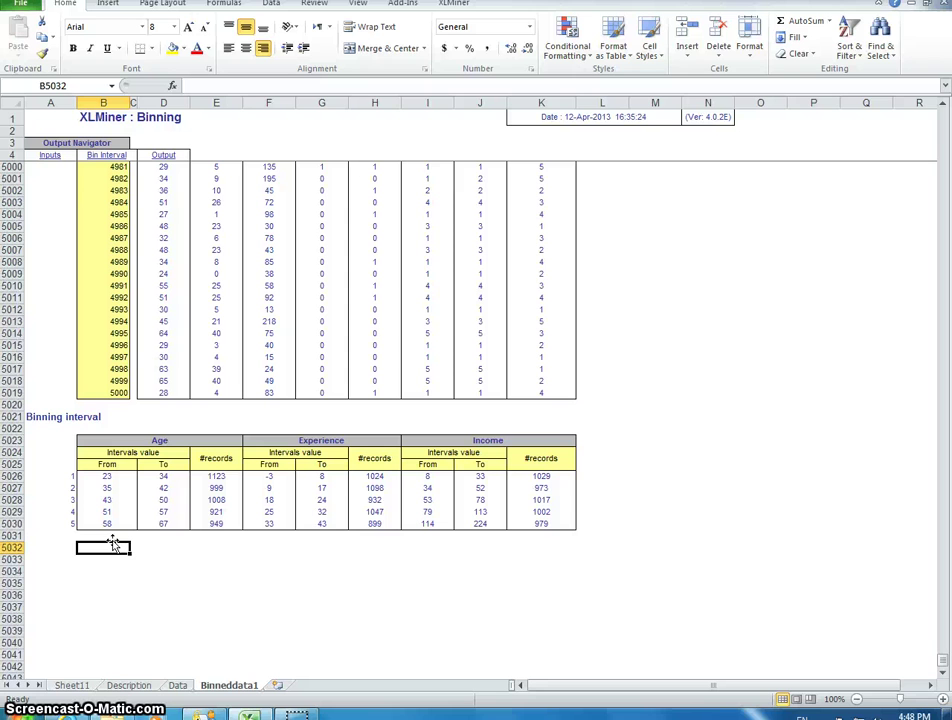
left_click(108, 478)
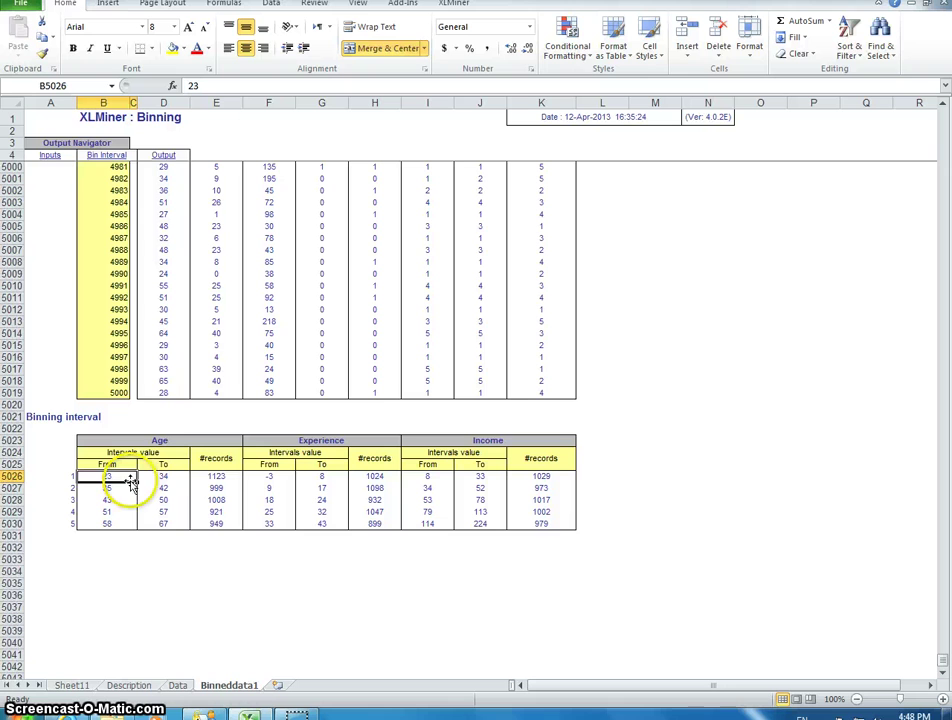
left_click(229, 479)
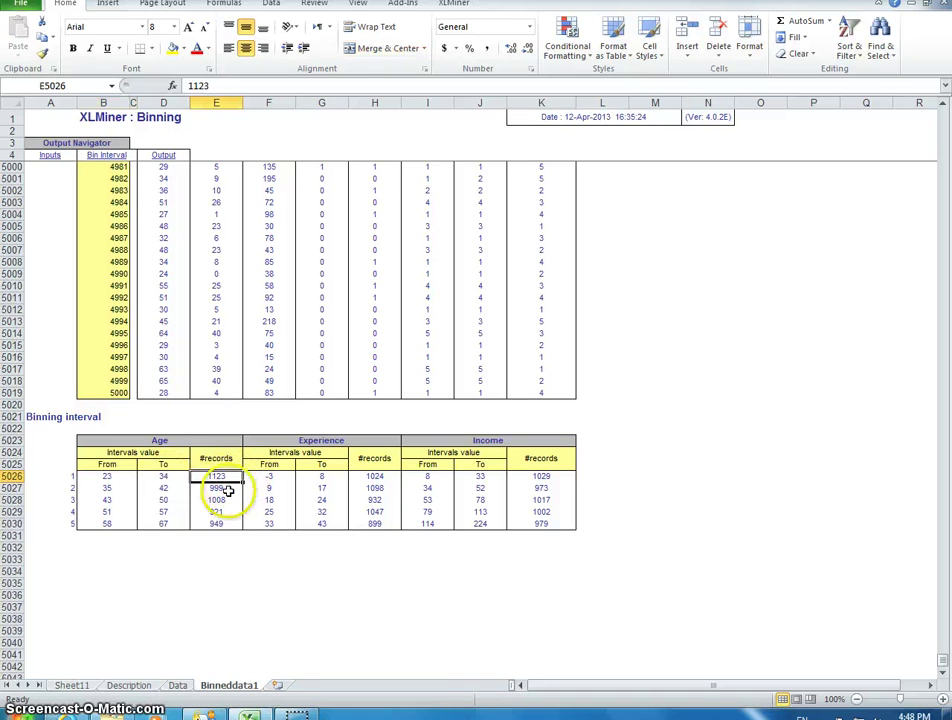
left_click(104, 525)
left_click(178, 526)
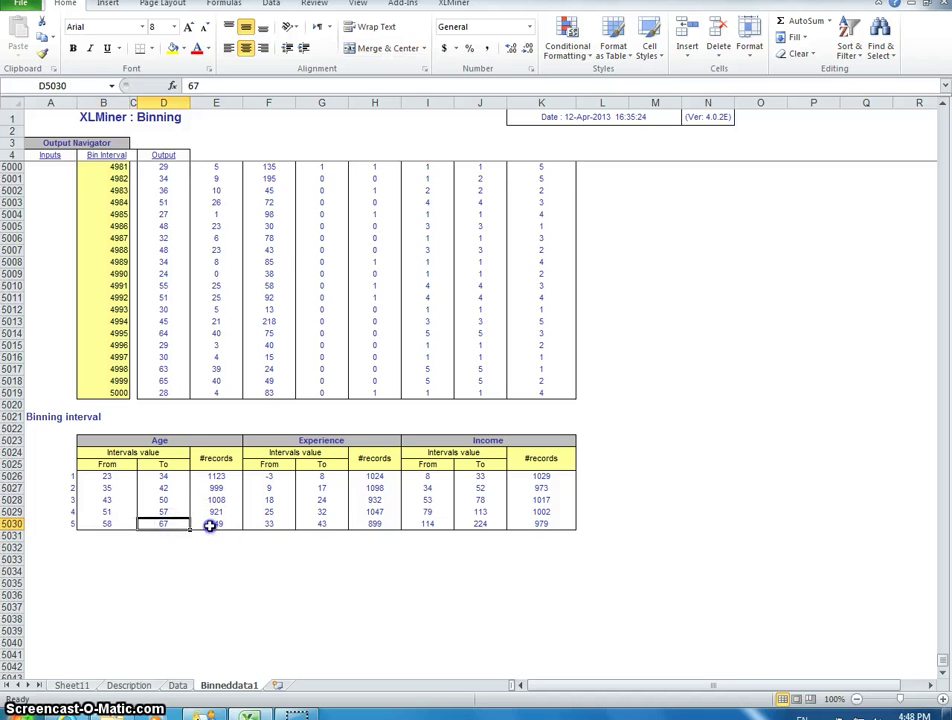
left_click(210, 525)
left_click(60, 525)
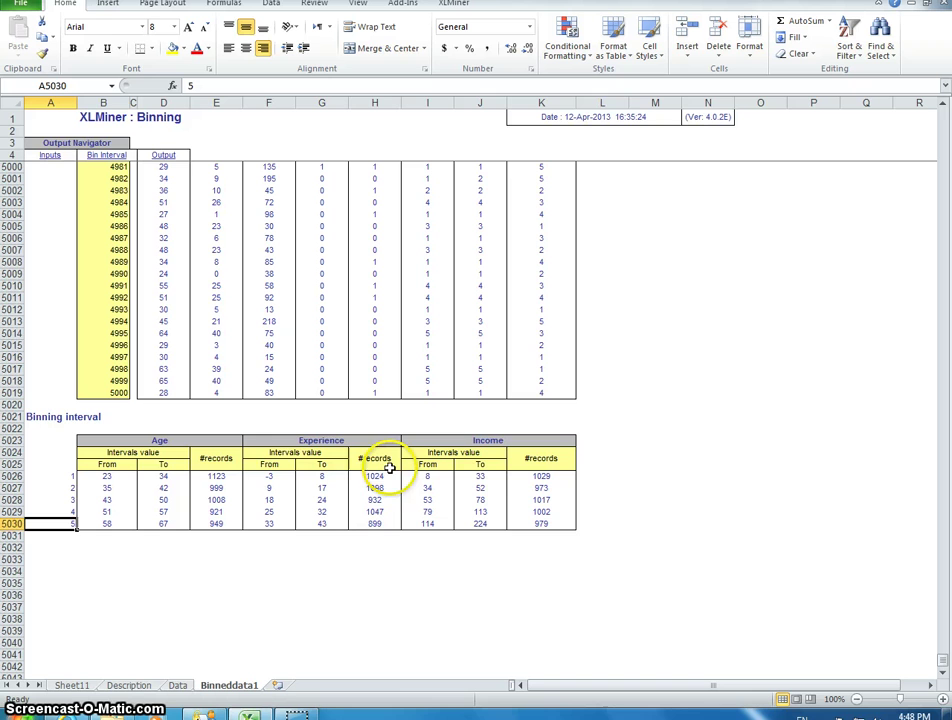
left_click_drag(268, 455, 382, 526)
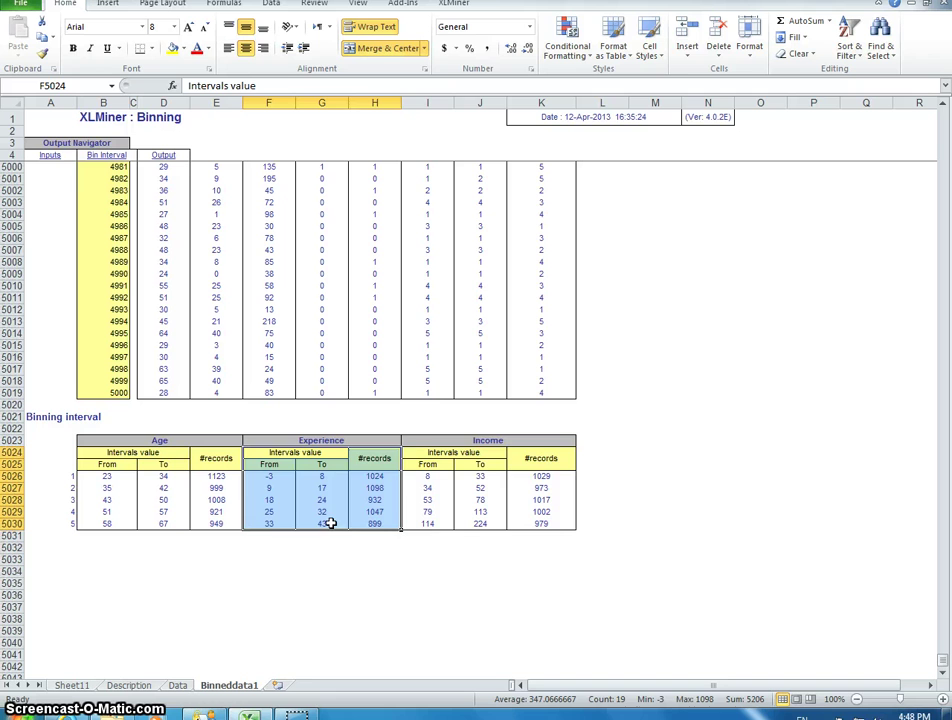
left_click_drag(419, 436, 516, 527)
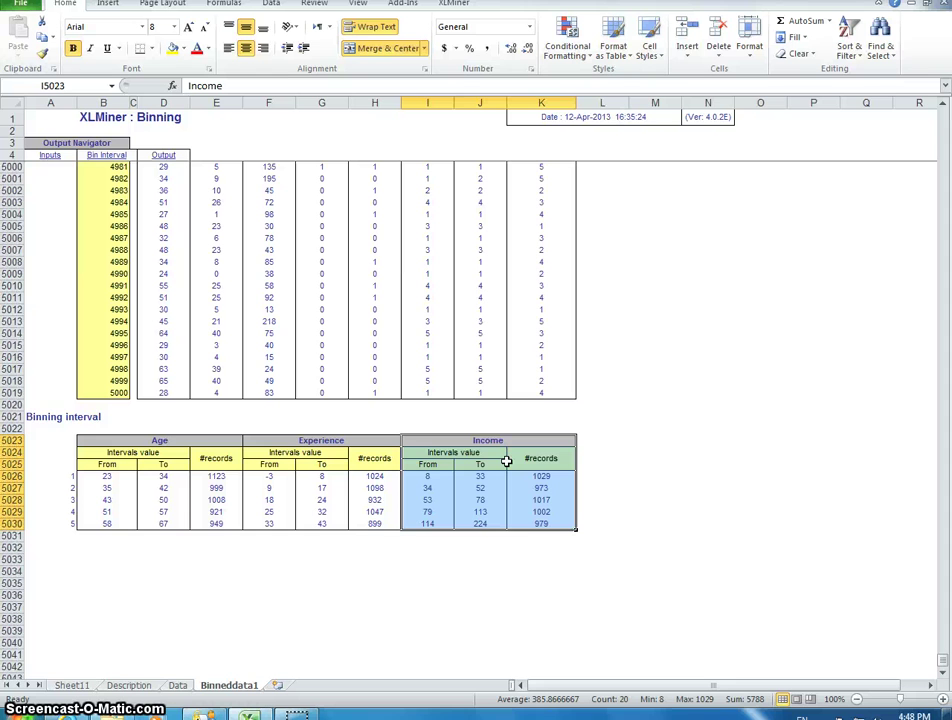
Step: Return to the start of the binning output and compare the Age column with Binned_Age
left_click(430, 297)
left_click_drag(942, 662, 943, 118)
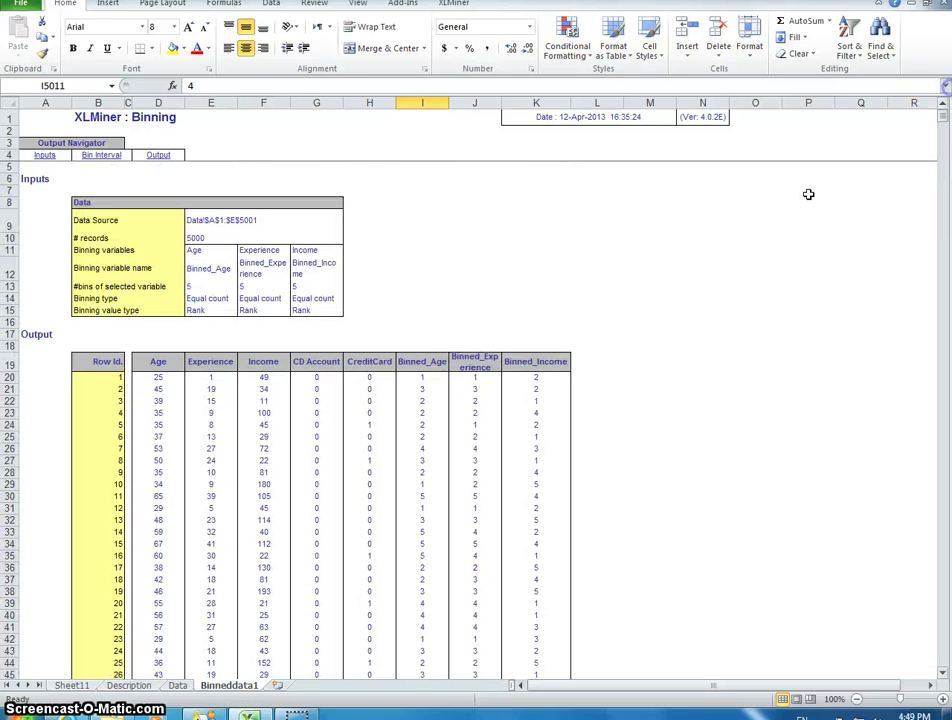
left_click(405, 363)
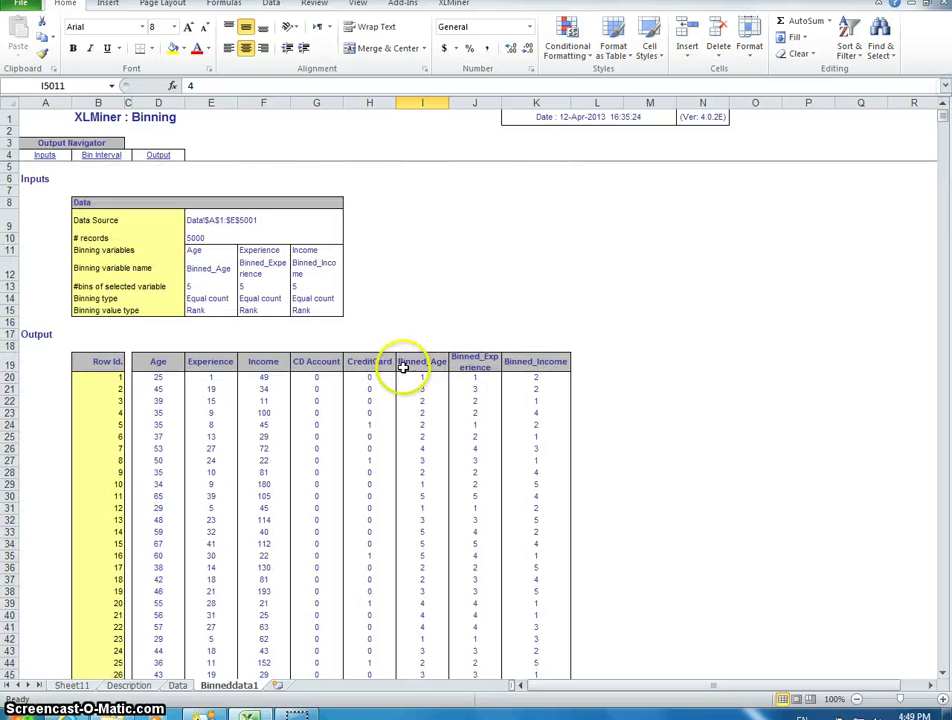
left_click(161, 363)
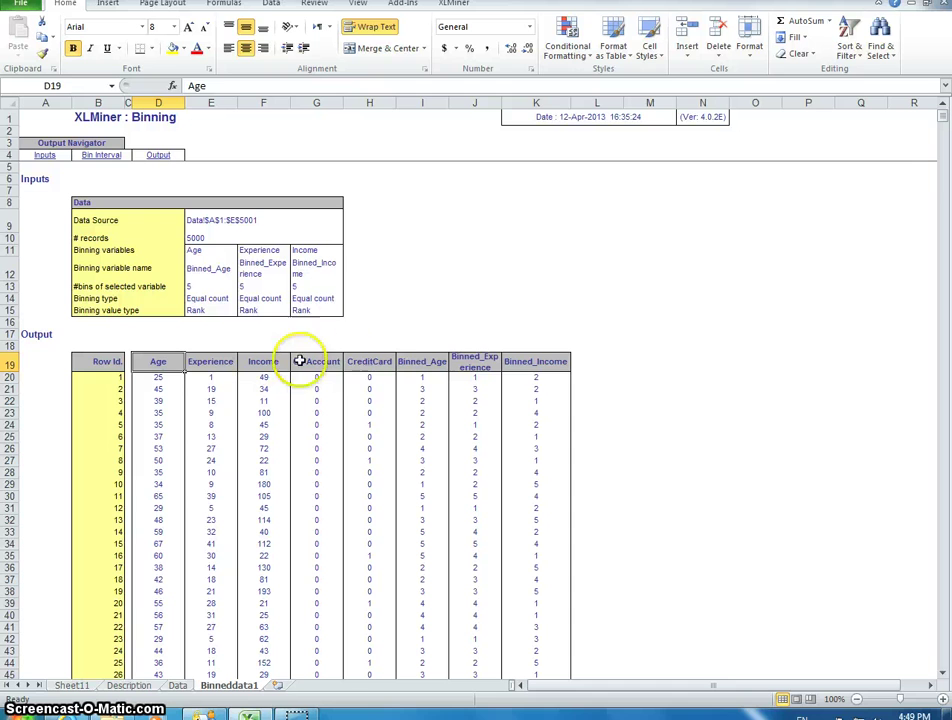
left_click(423, 363)
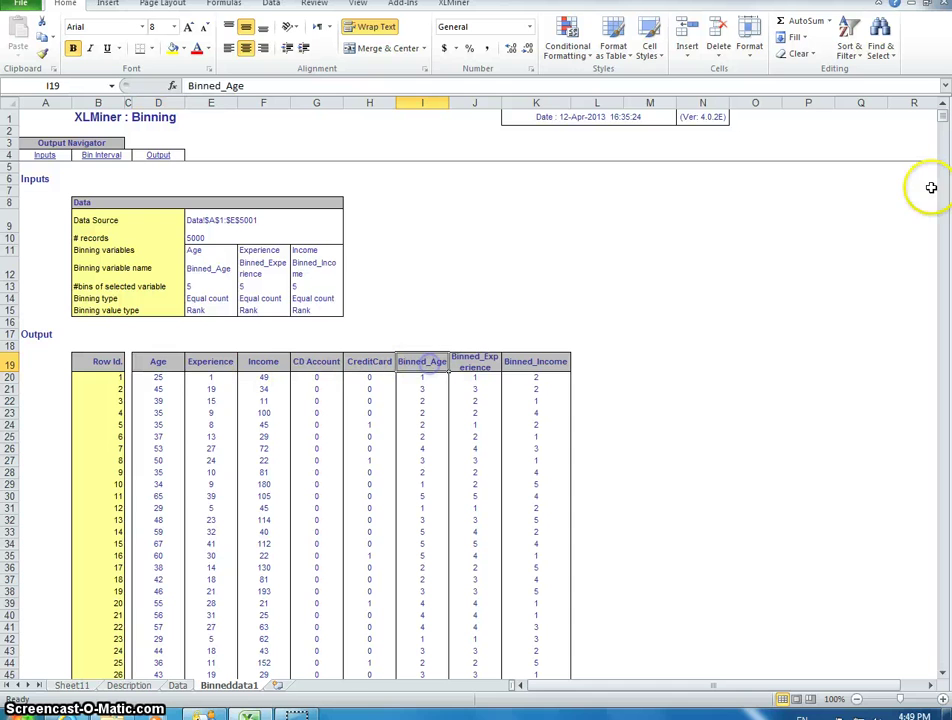
Step: Compare the Age and Binned_Age values of the first two records with the age ranges for bins 1 and 3 in the Binning interval table
left_click(424, 377)
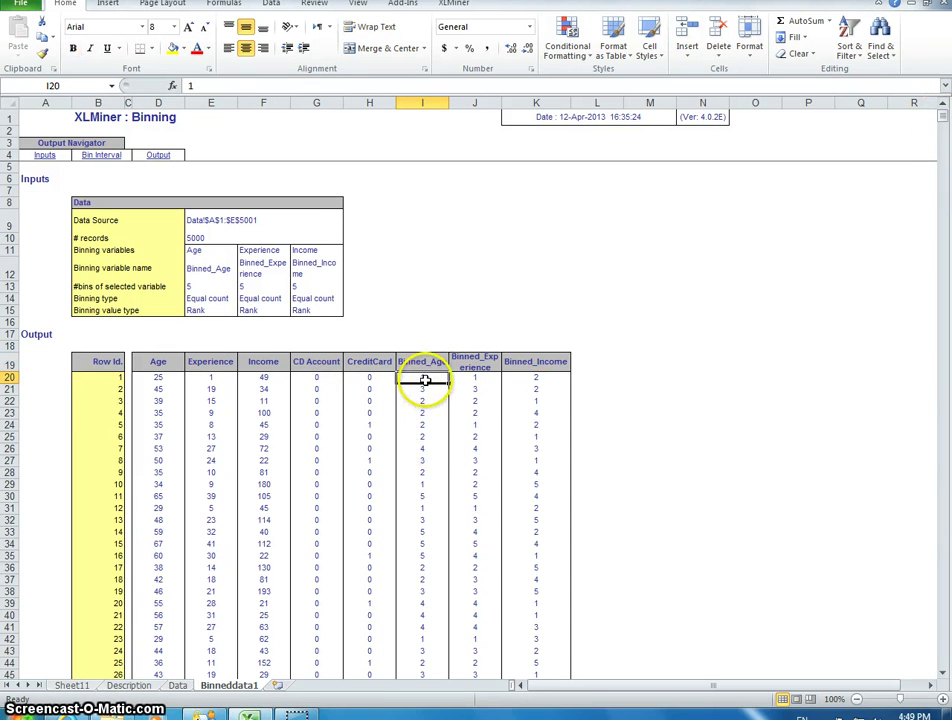
left_click(160, 380)
left_click(165, 392)
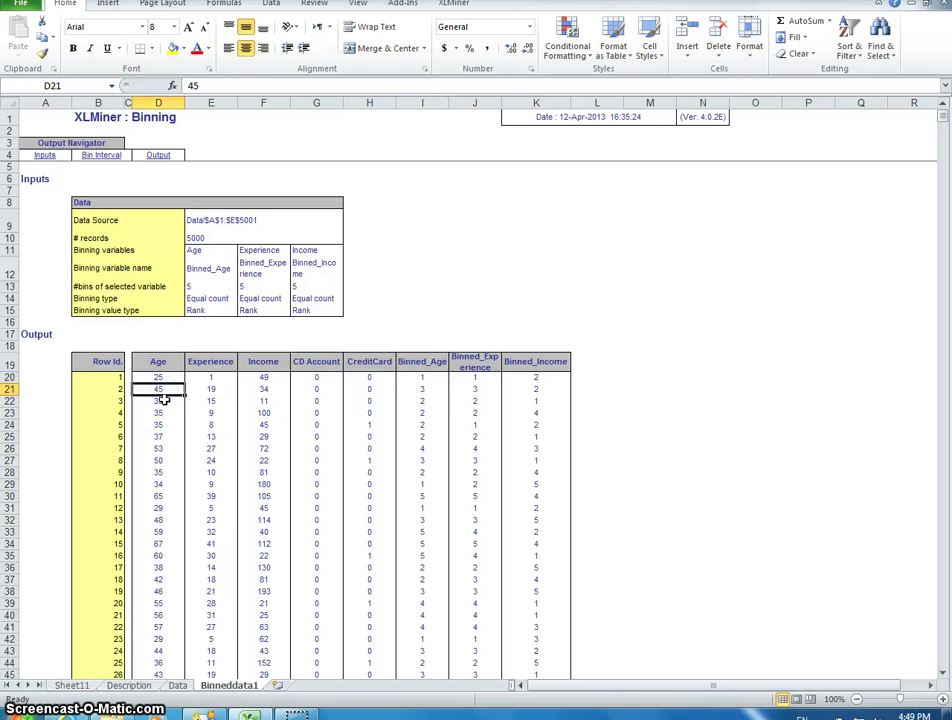
left_click(423, 390)
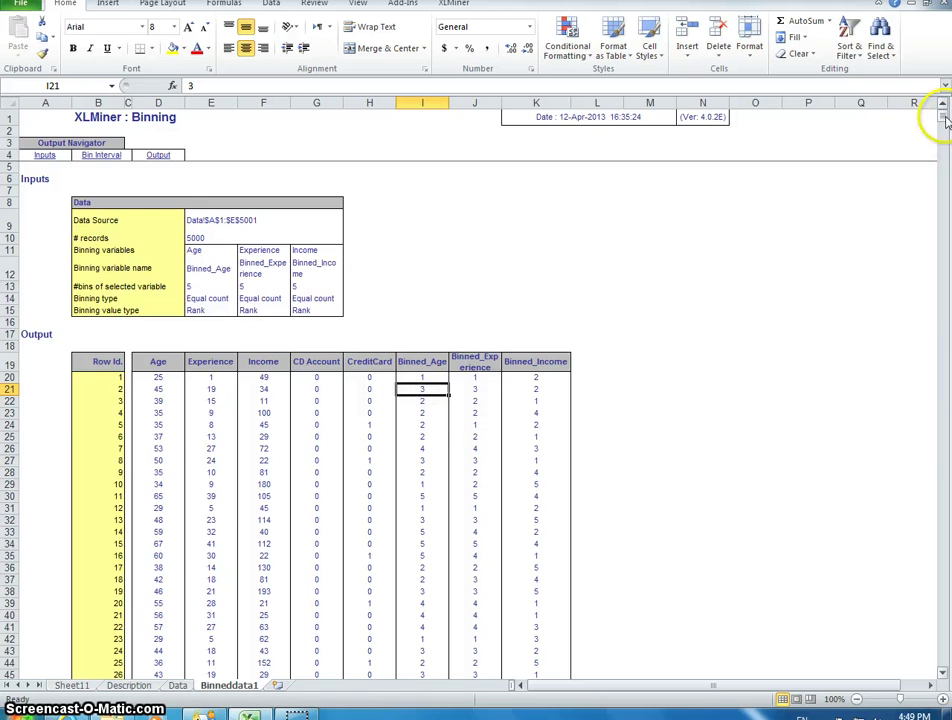
left_click_drag(942, 116, 937, 672)
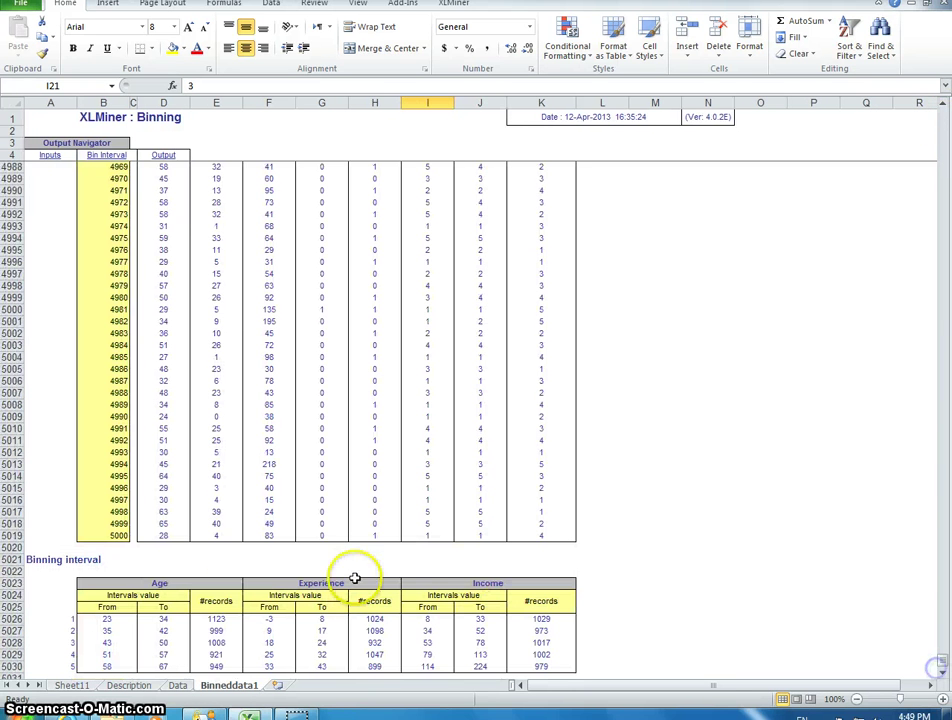
left_click(90, 642)
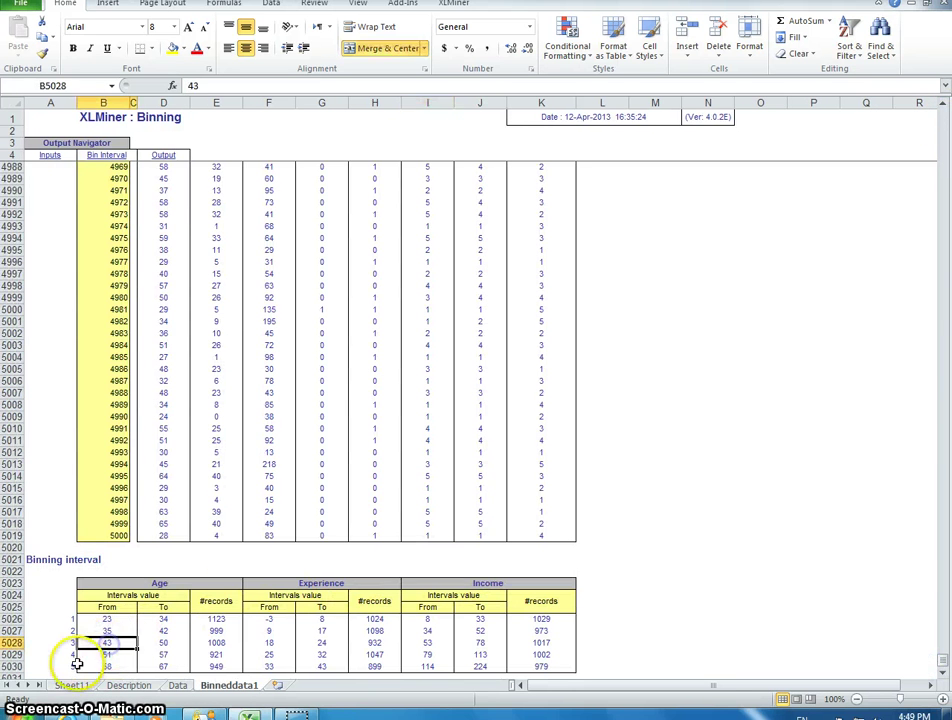
left_click_drag(45, 642, 166, 642)
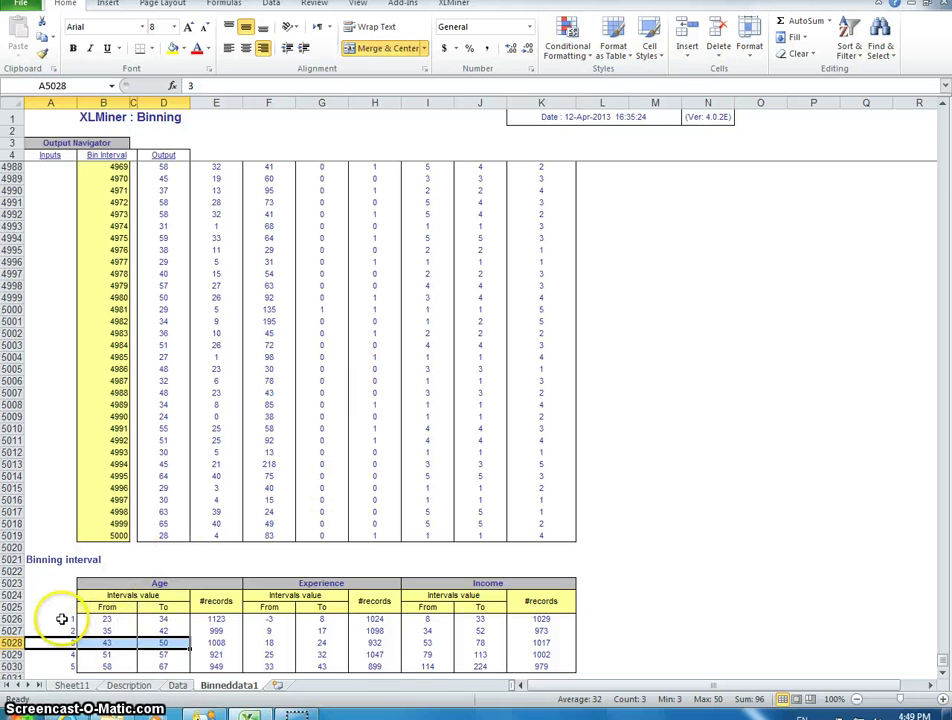
left_click_drag(62, 619, 160, 619)
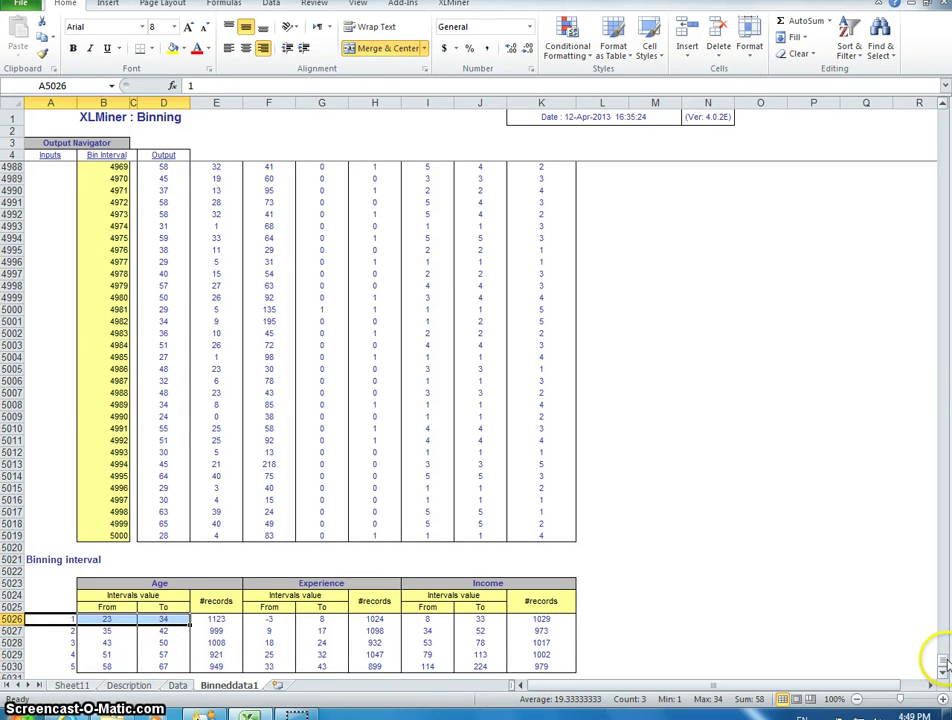
Step: Start a Standard Partition of the Binneddata1 records and include Binned_Age, Binned_Experience and Binned_Income in the partitioned data
left_click_drag(943, 664, 943, 116)
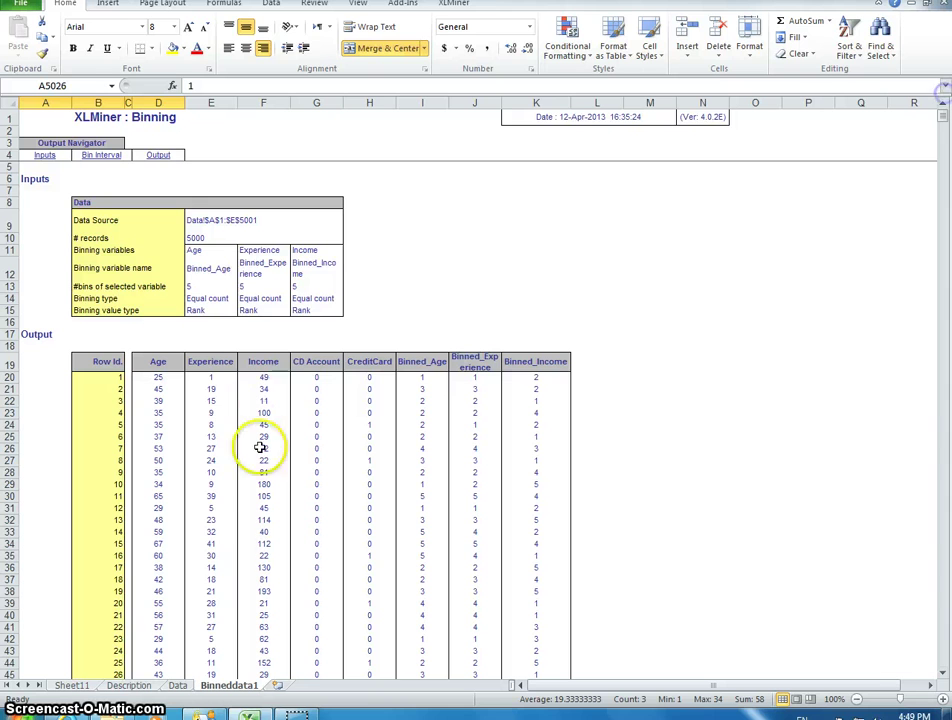
left_click(456, 5)
left_click(285, 52)
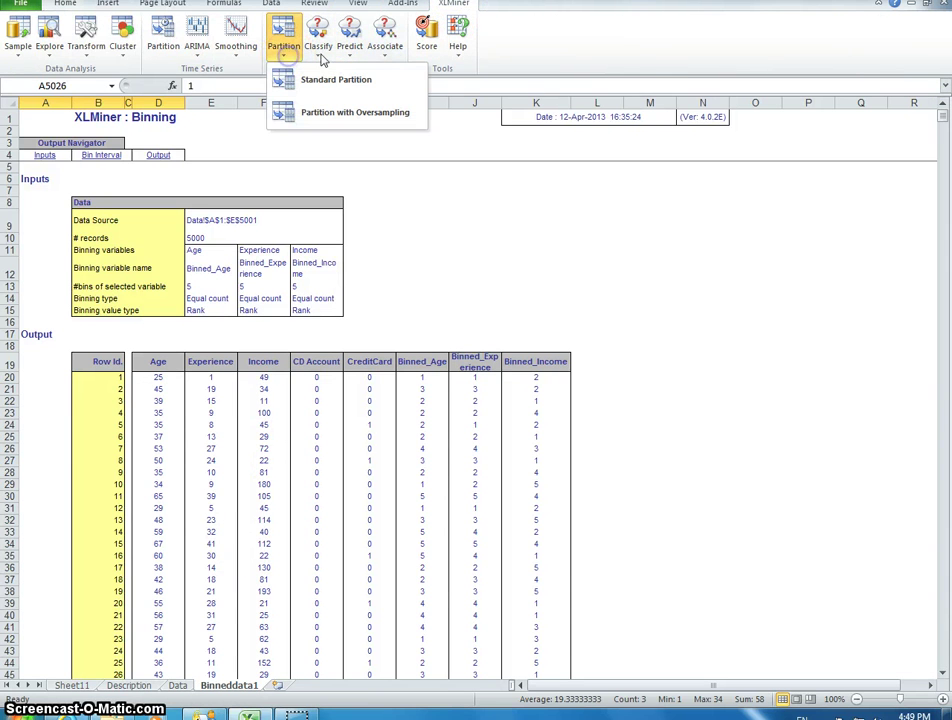
left_click(316, 80)
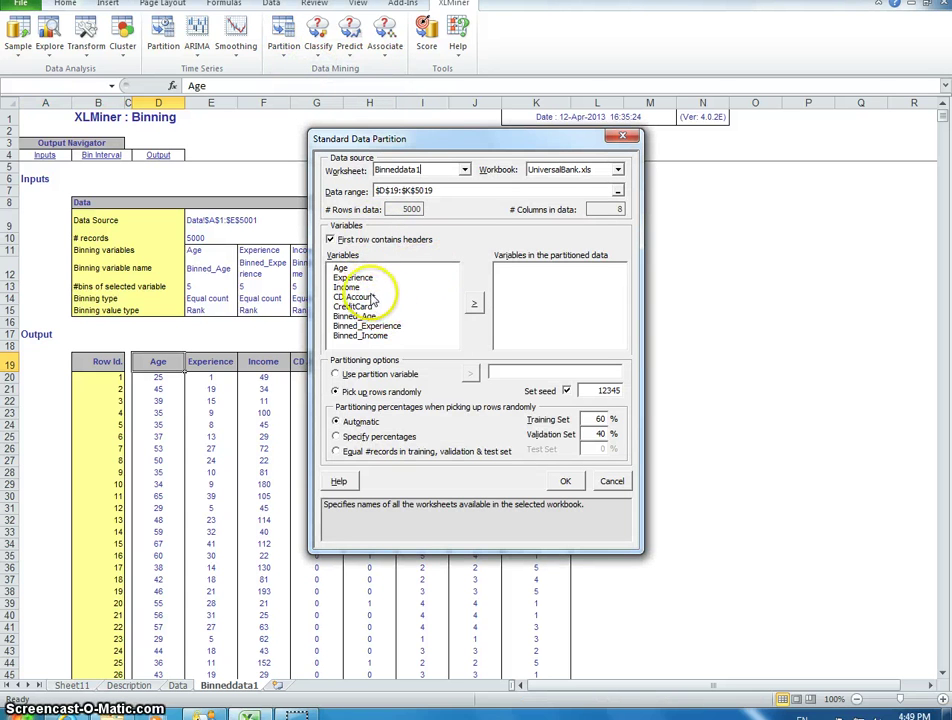
left_click_drag(453, 140, 697, 166)
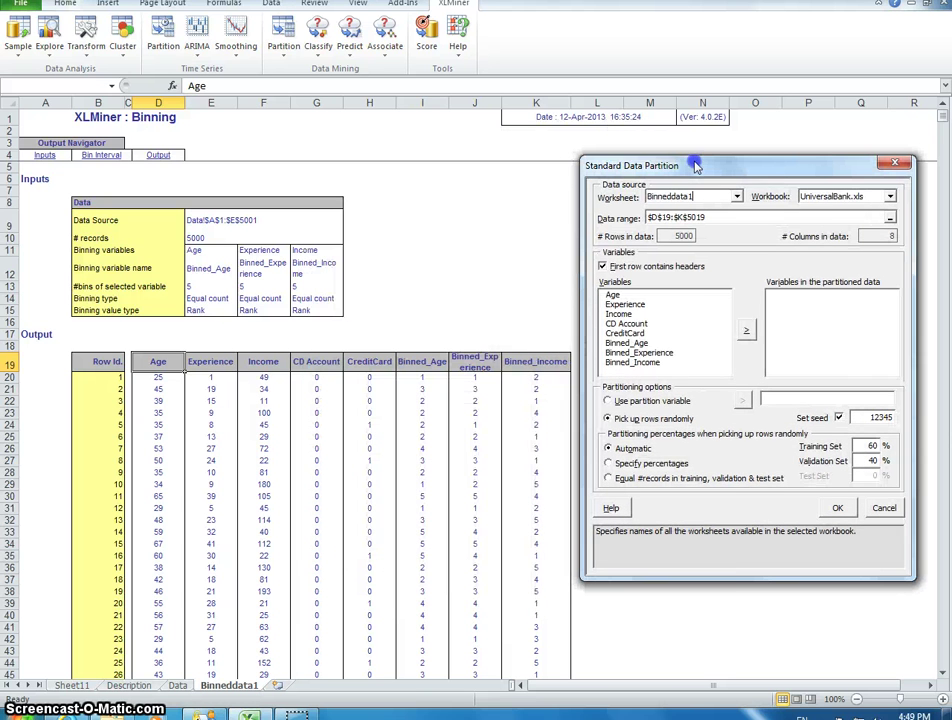
left_click(653, 344)
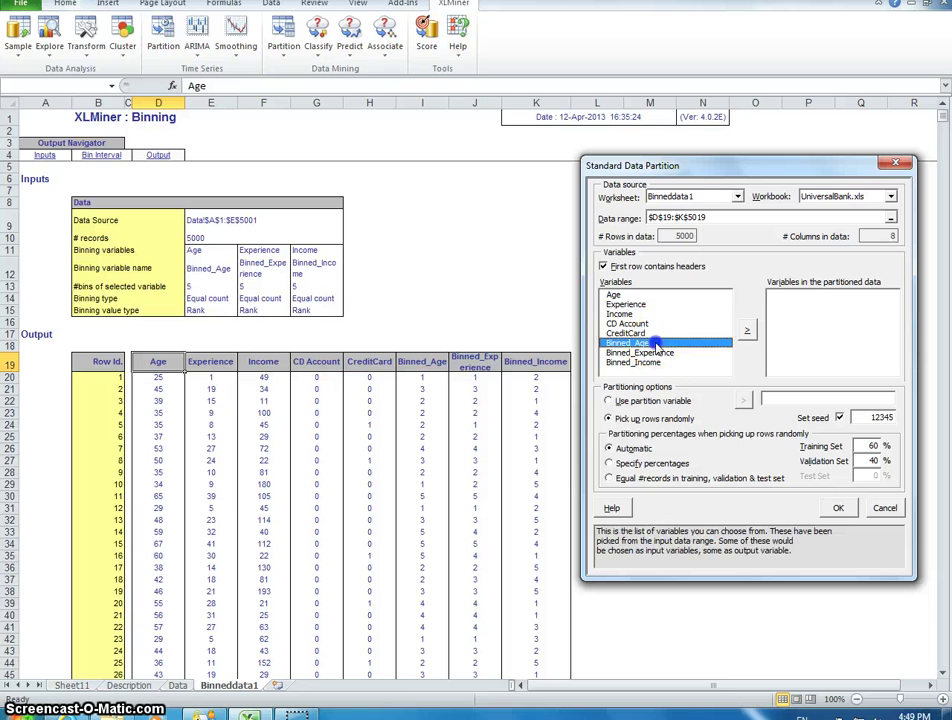
left_click(746, 330)
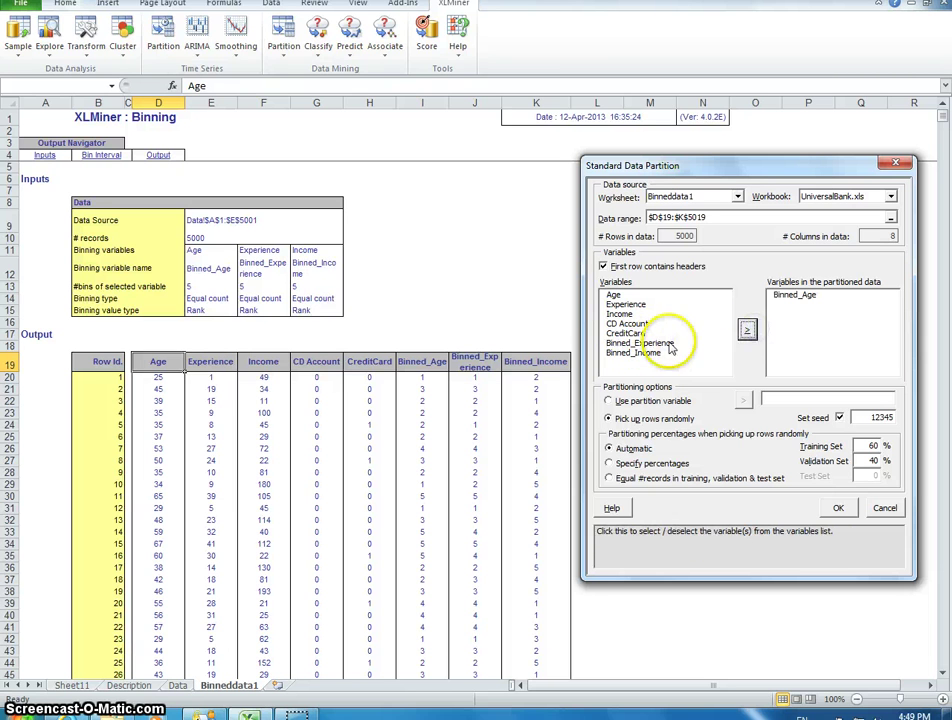
left_click(665, 343)
left_click(746, 331)
left_click(660, 343)
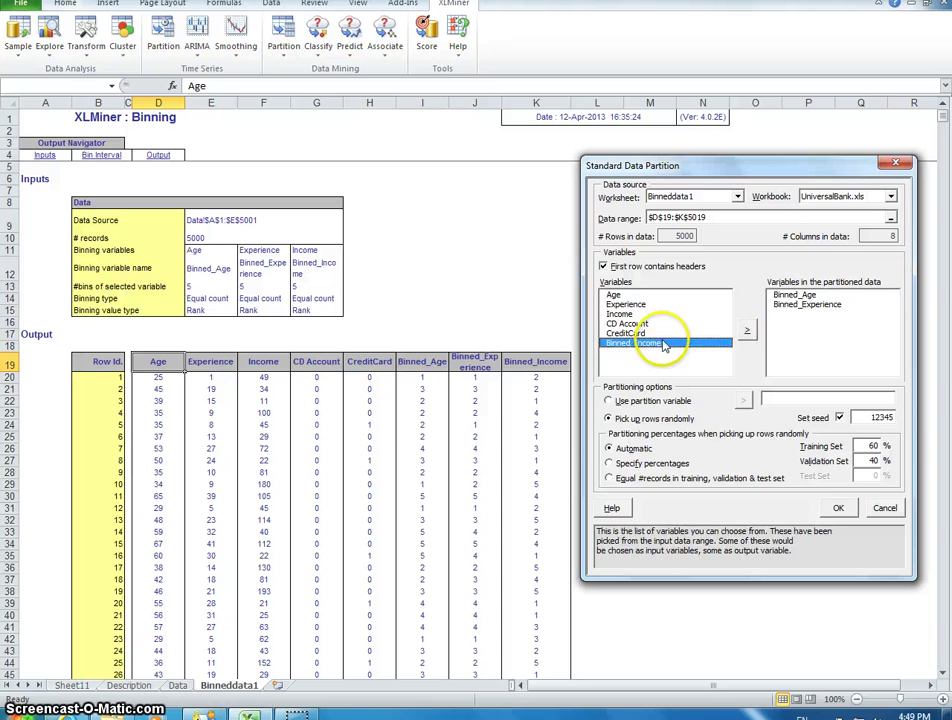
left_click(746, 331)
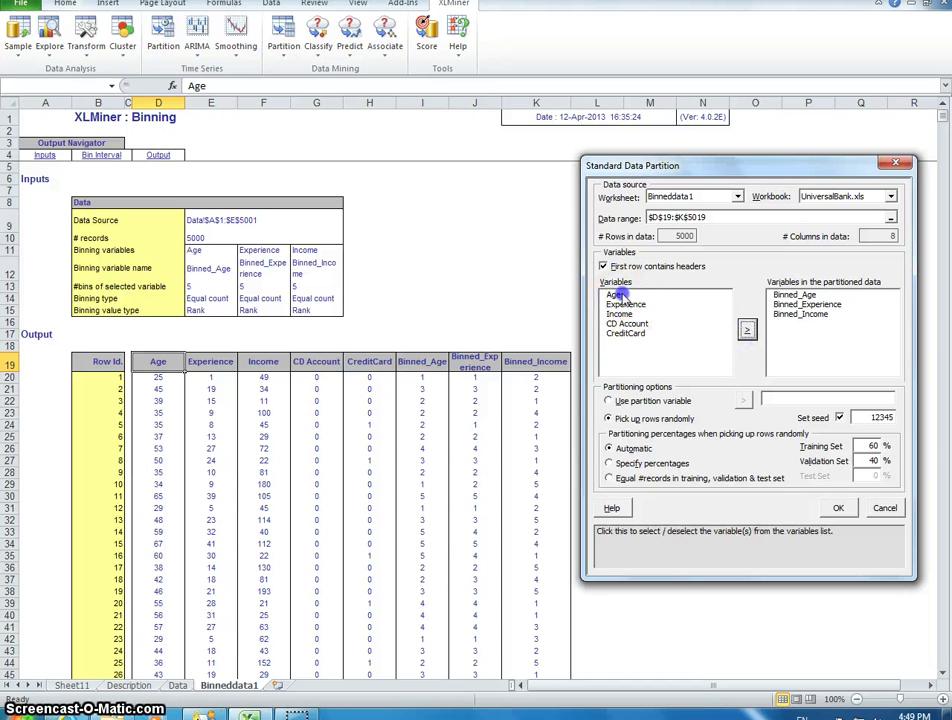
Step: Add CD Account and CreditCard to the variables in the partitioned data
left_click(615, 295)
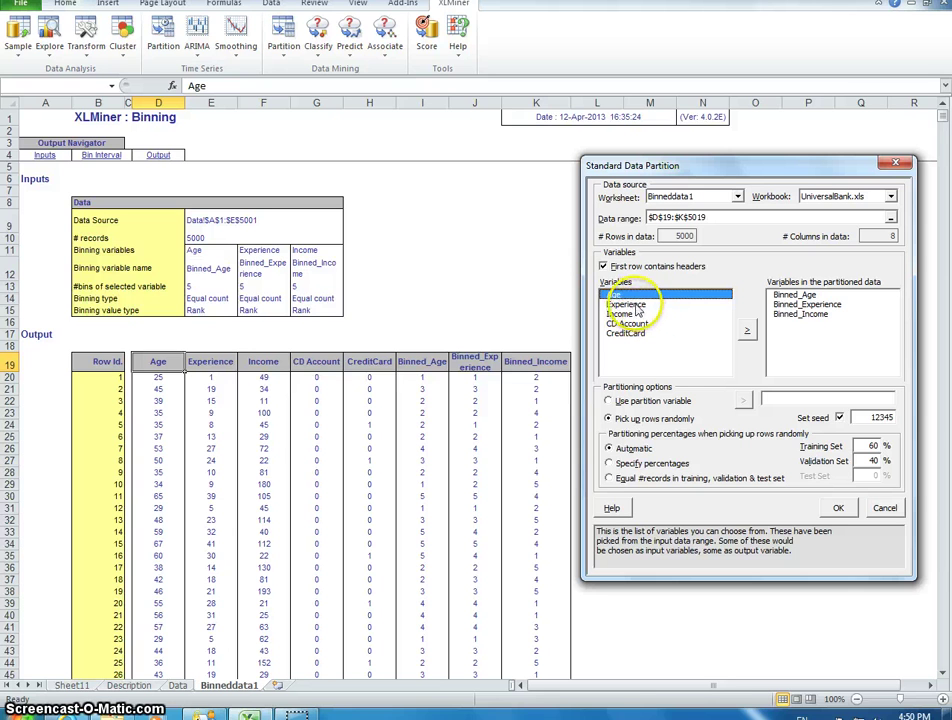
left_click(700, 305)
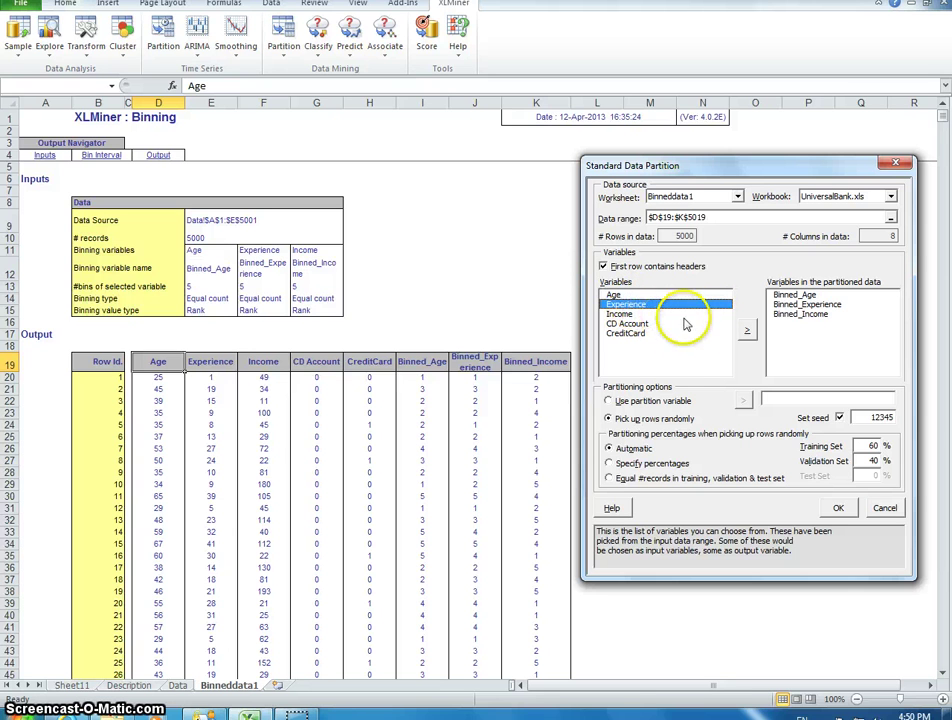
left_click(658, 324)
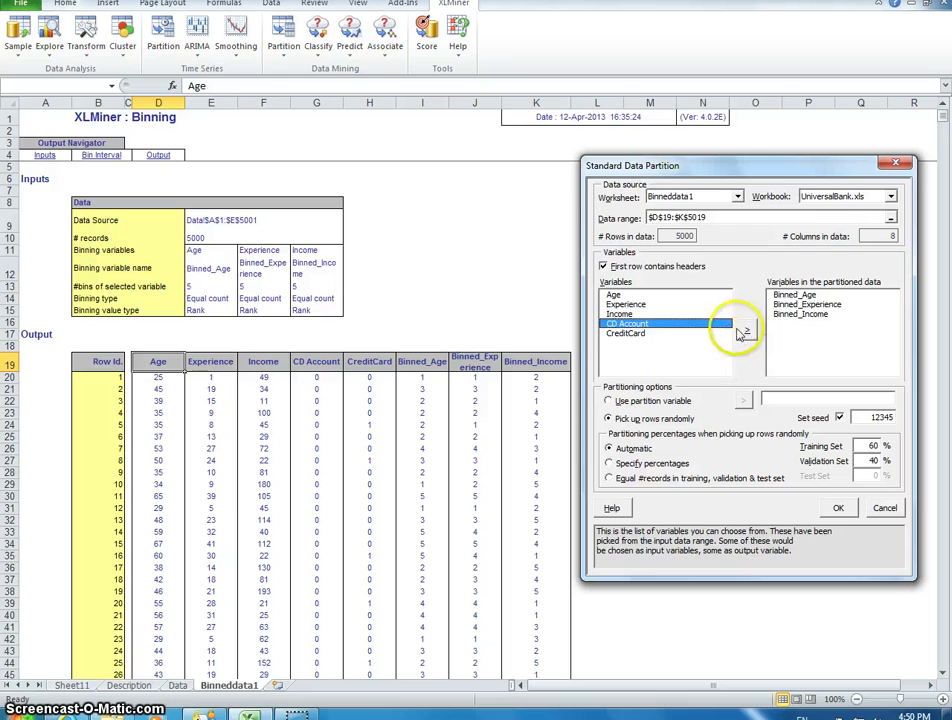
left_click(747, 330)
left_click(680, 325)
left_click(748, 331)
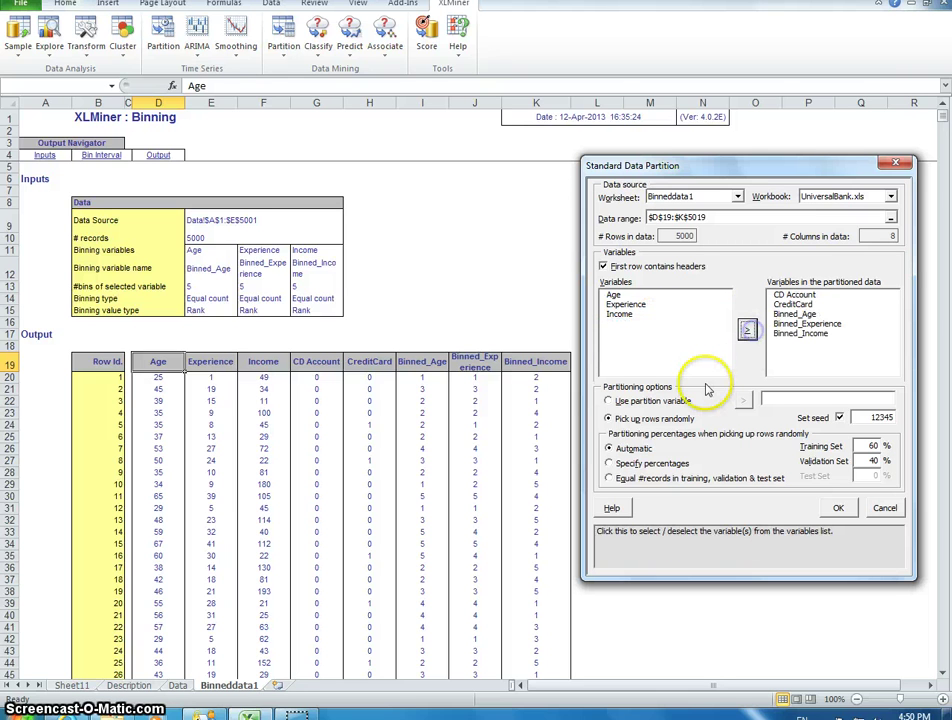
Step: Specify partition percentages of 60 for training, 20 for validation and 20 for test, and create the partition
left_click(609, 463)
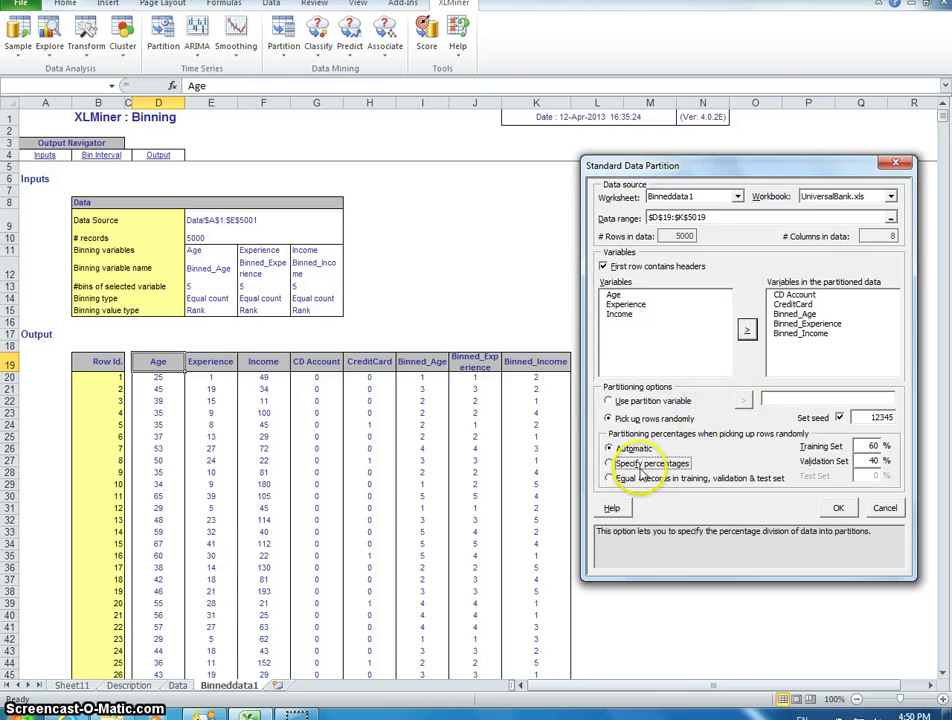
left_click(873, 445)
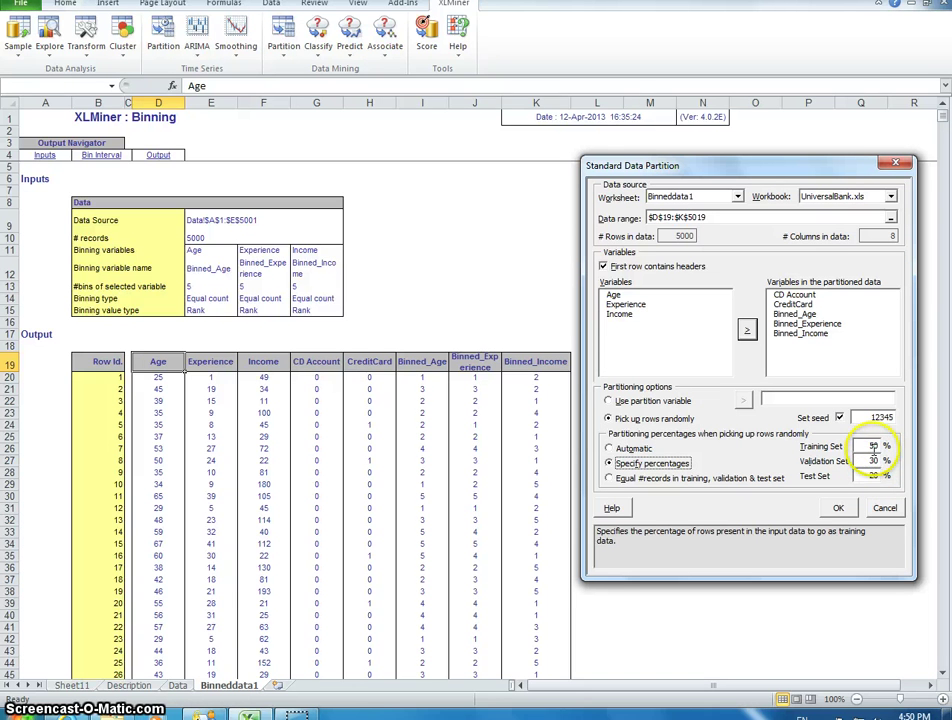
left_click(873, 460)
double_click(873, 445)
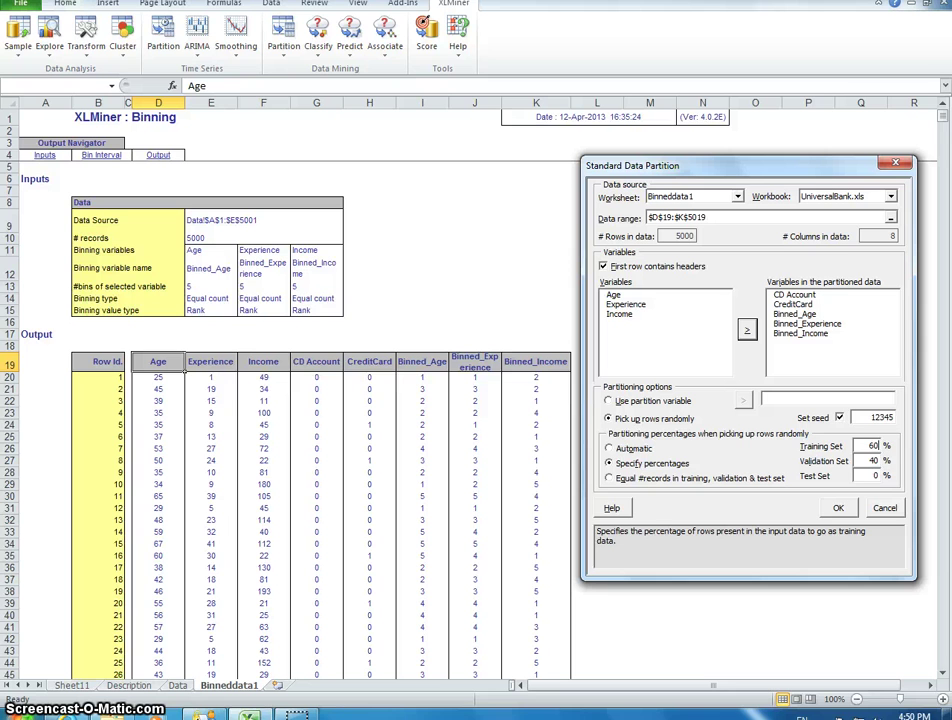
double_click(875, 460)
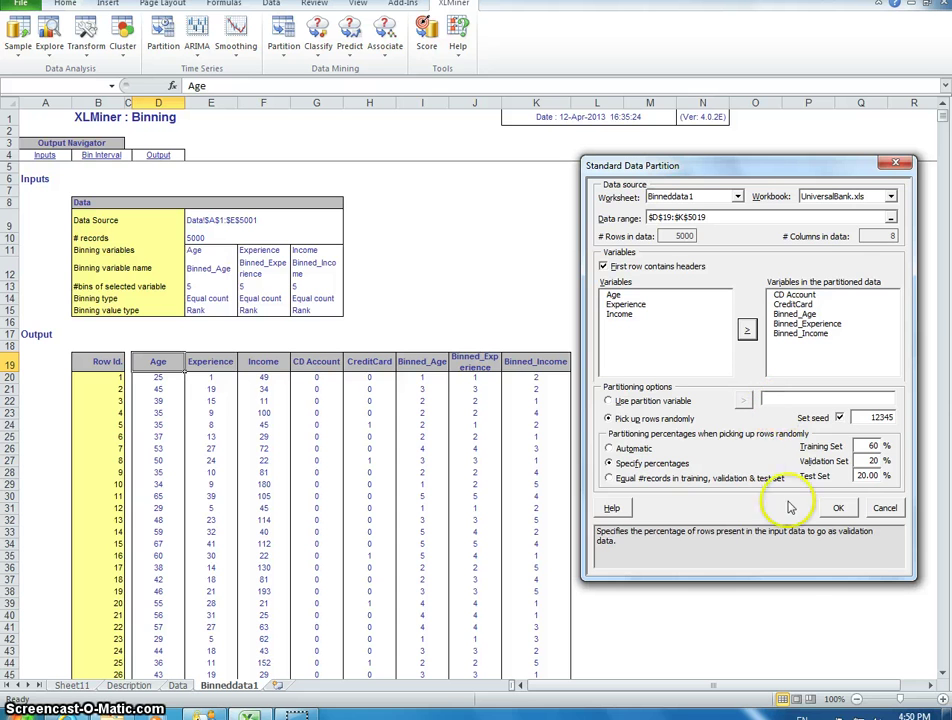
left_click(833, 508)
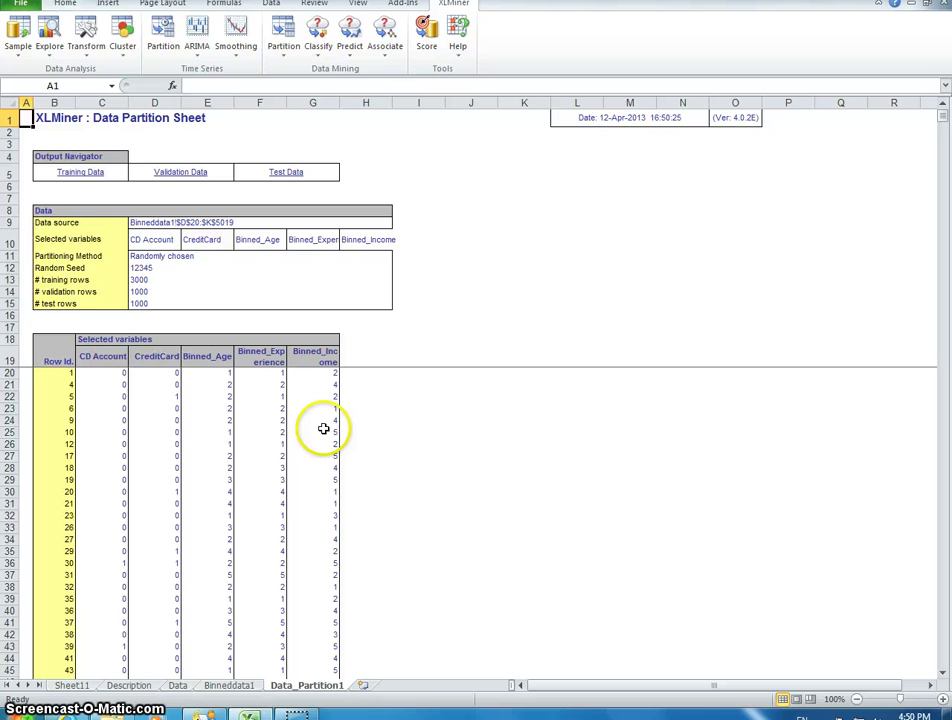
Step: Examine the CreditCard values on the Data_Partition1 sheet as the outcome to classify
left_click(323, 428)
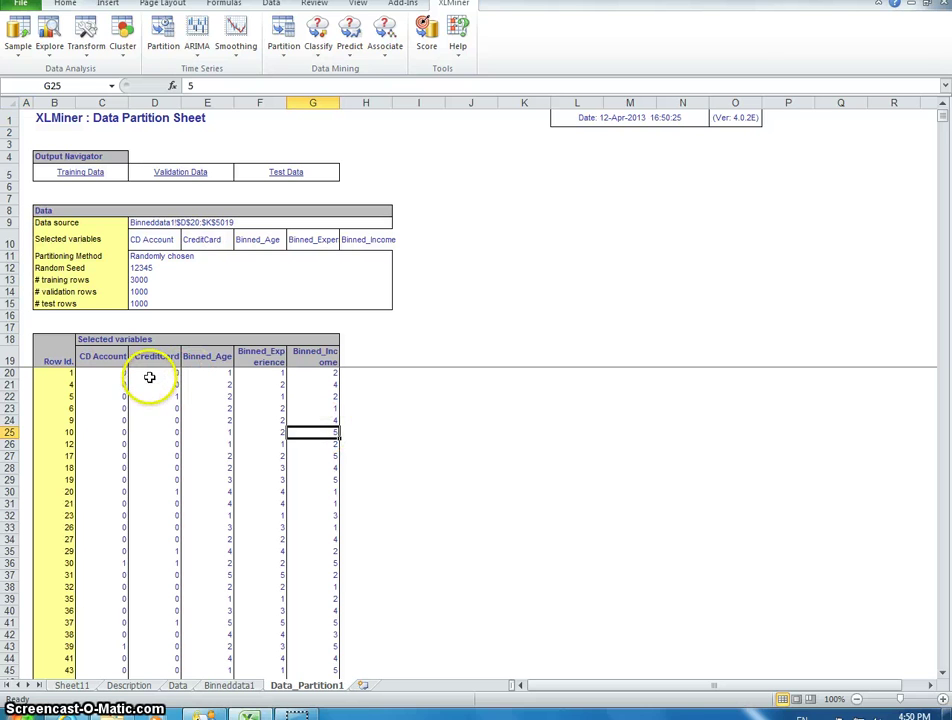
left_click(148, 374)
left_click_drag(146, 357, 136, 489)
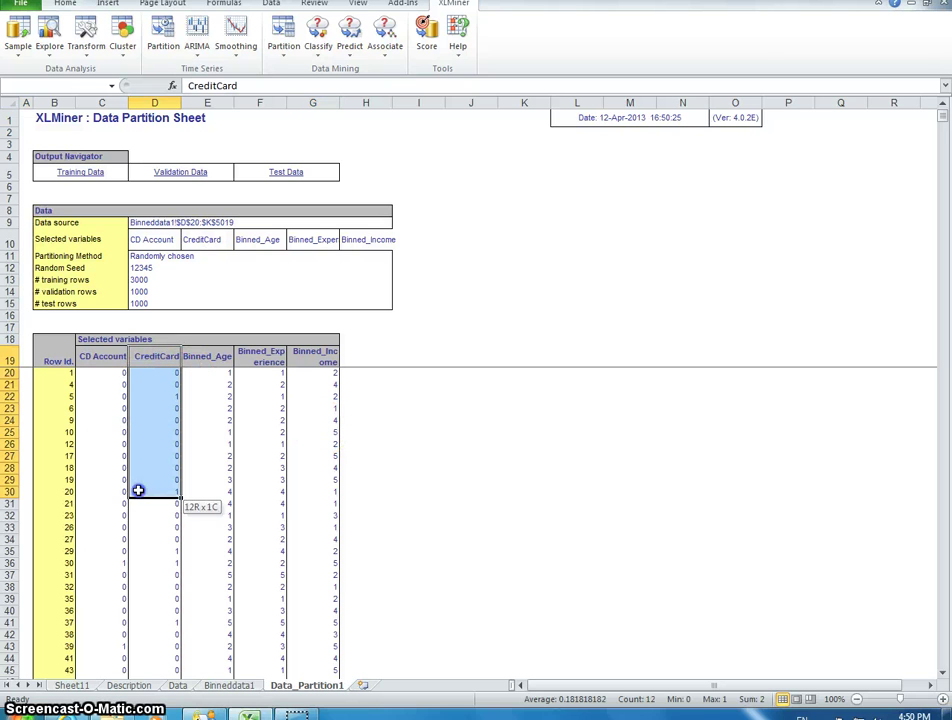
left_click(146, 396)
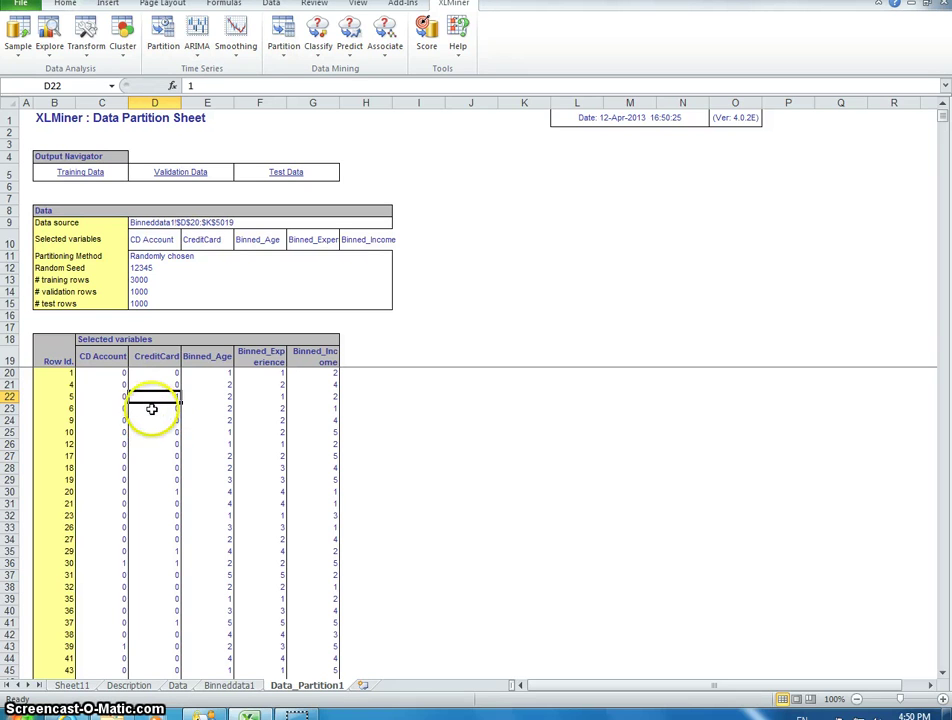
left_click(152, 408)
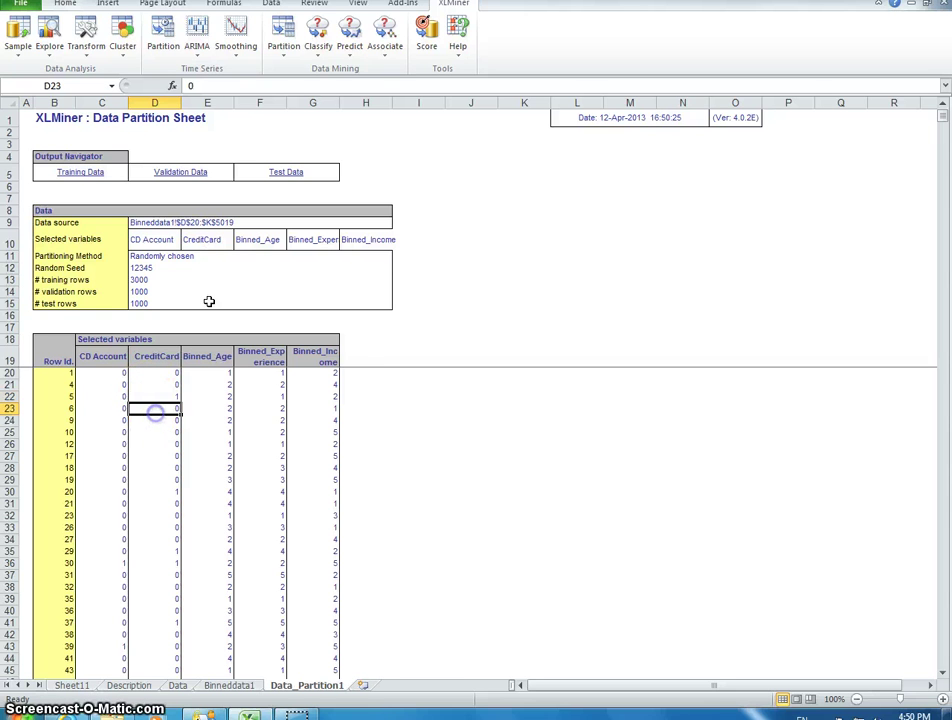
Step: Start a Naive Bayes classification on Data_Partition1, keeping CreditCard as output variable, success class 1 and a cutoff of 0.5
left_click(316, 55)
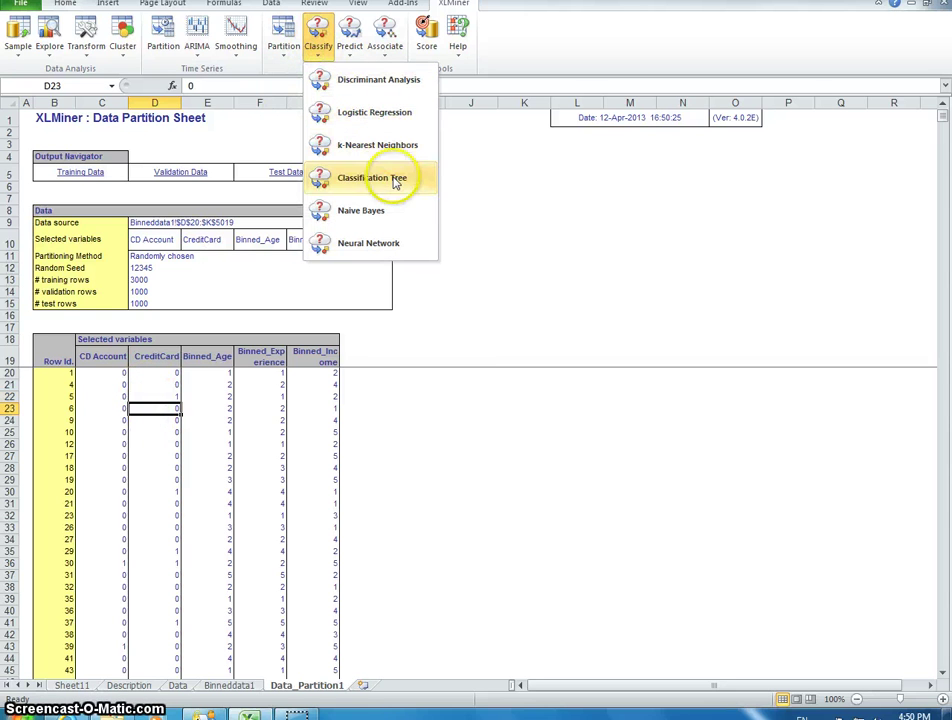
left_click(385, 210)
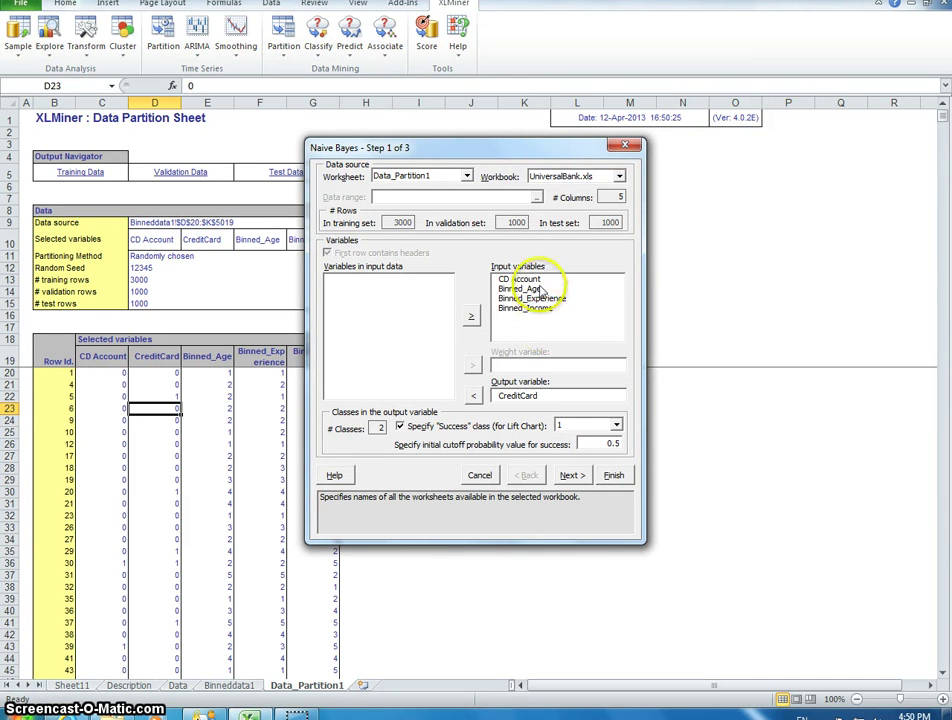
left_click(538, 281)
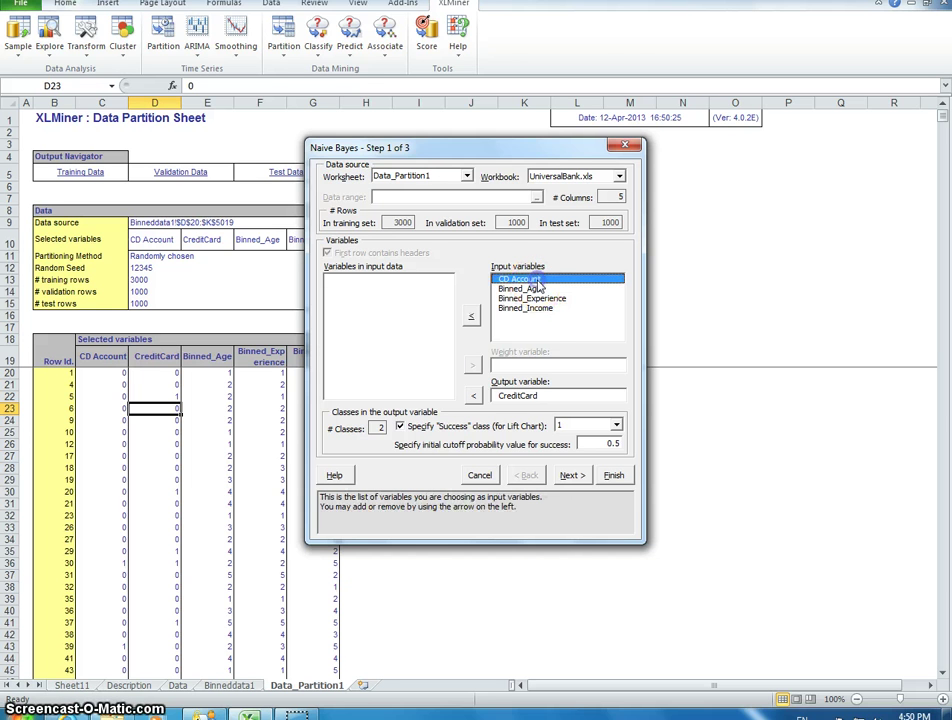
left_click(569, 476)
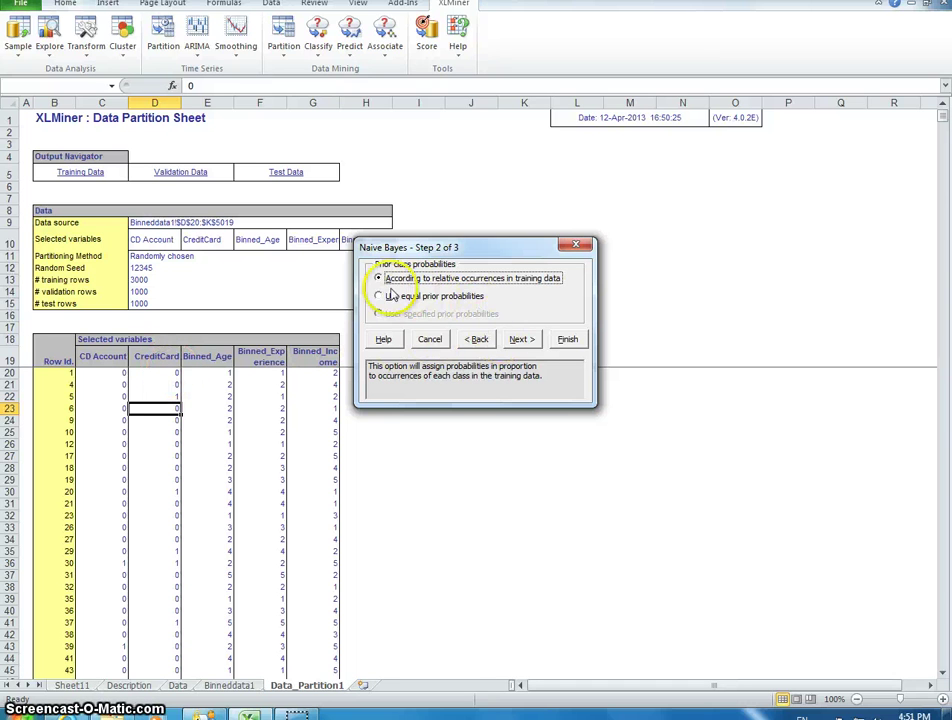
Step: Run Naive Bayes with priors from relative occurrences in the training data, producing detailed and summary reports for the test data only
left_click(527, 345)
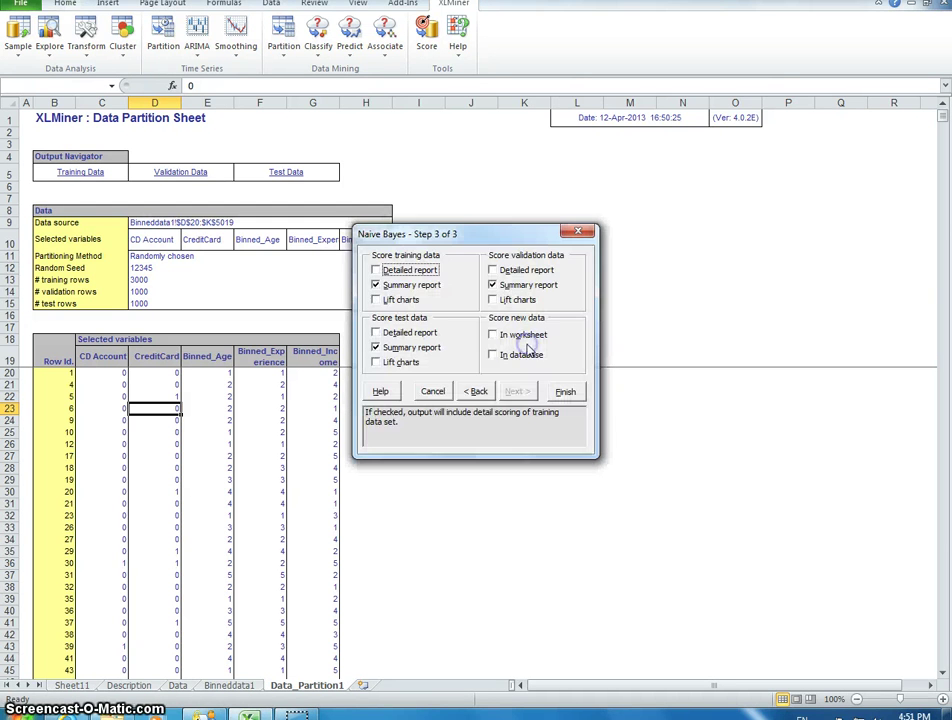
left_click(376, 285)
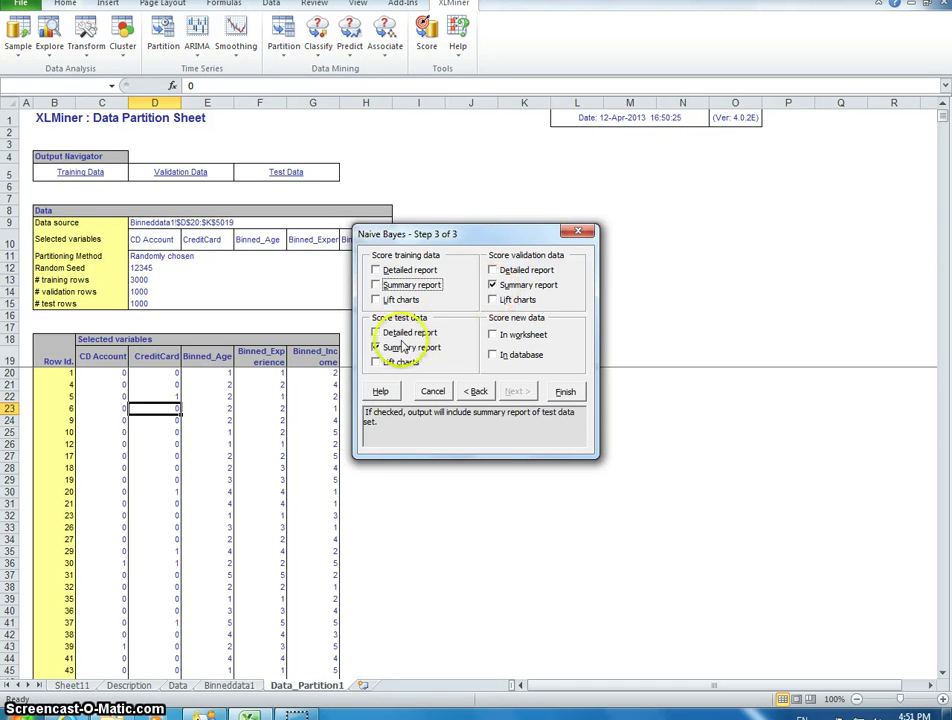
left_click(493, 286)
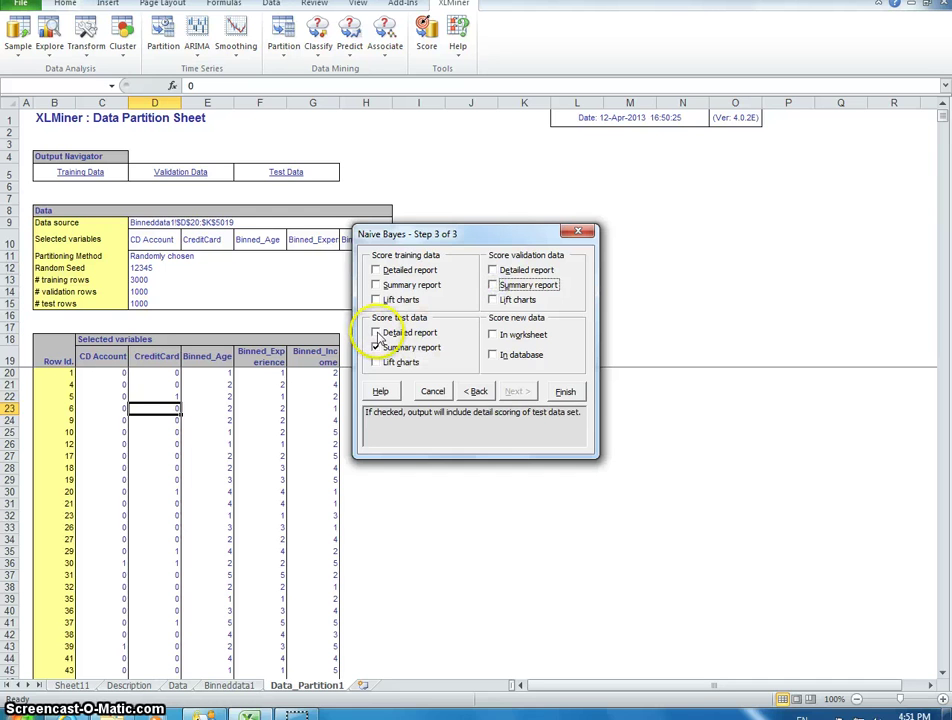
left_click(377, 333)
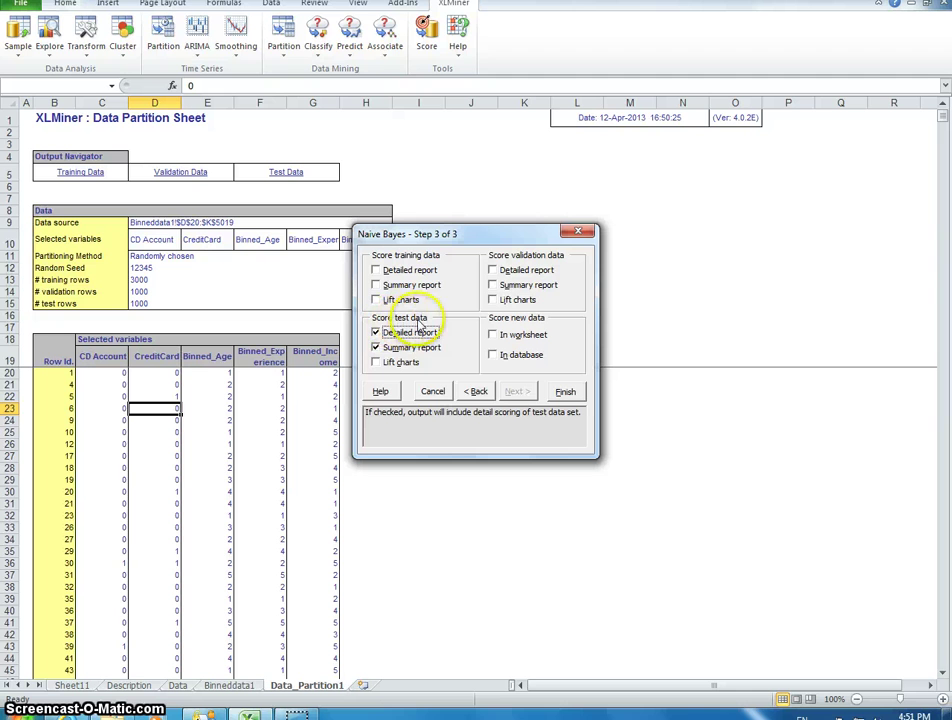
left_click(565, 391)
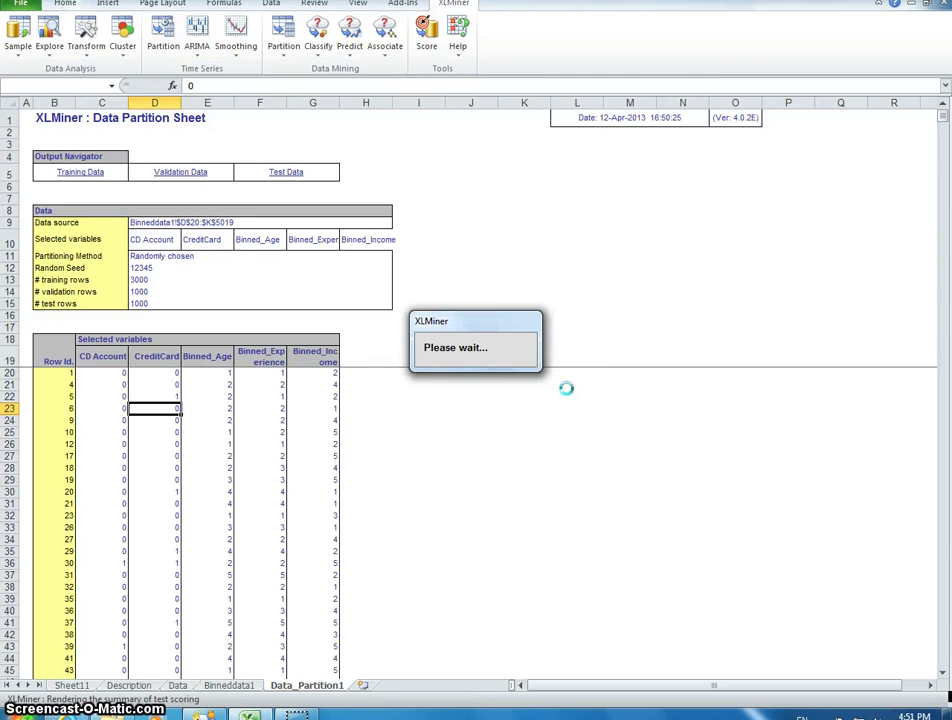
Step: Examine the inputs and the prior class probabilities of classes 1 and 0 on the NNB_Output1 sheet
scroll(572, 395, "down", 1)
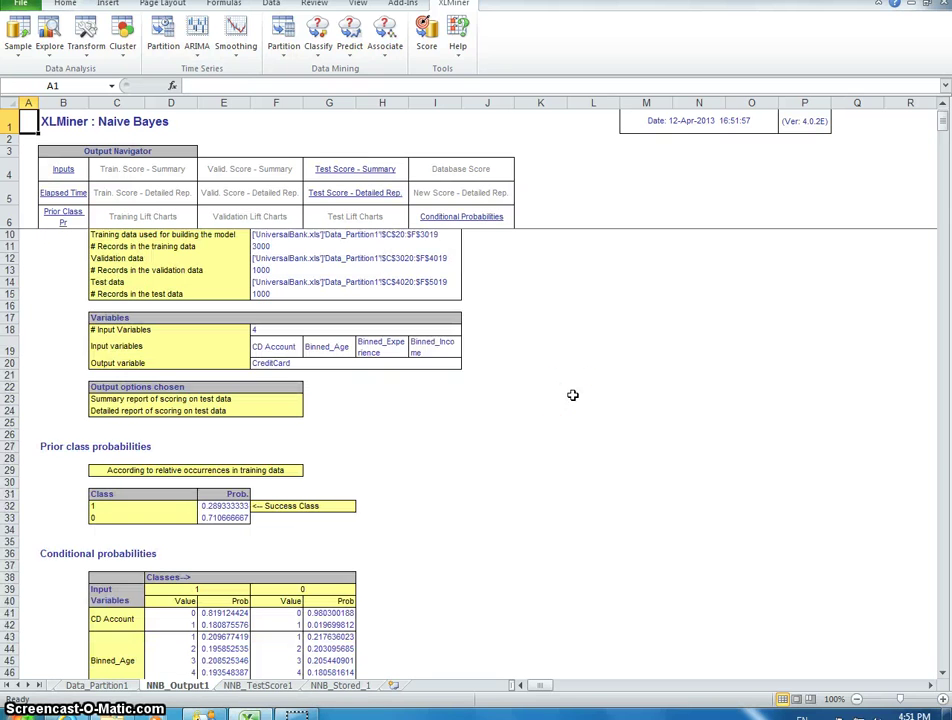
scroll(572, 395, "up", 1)
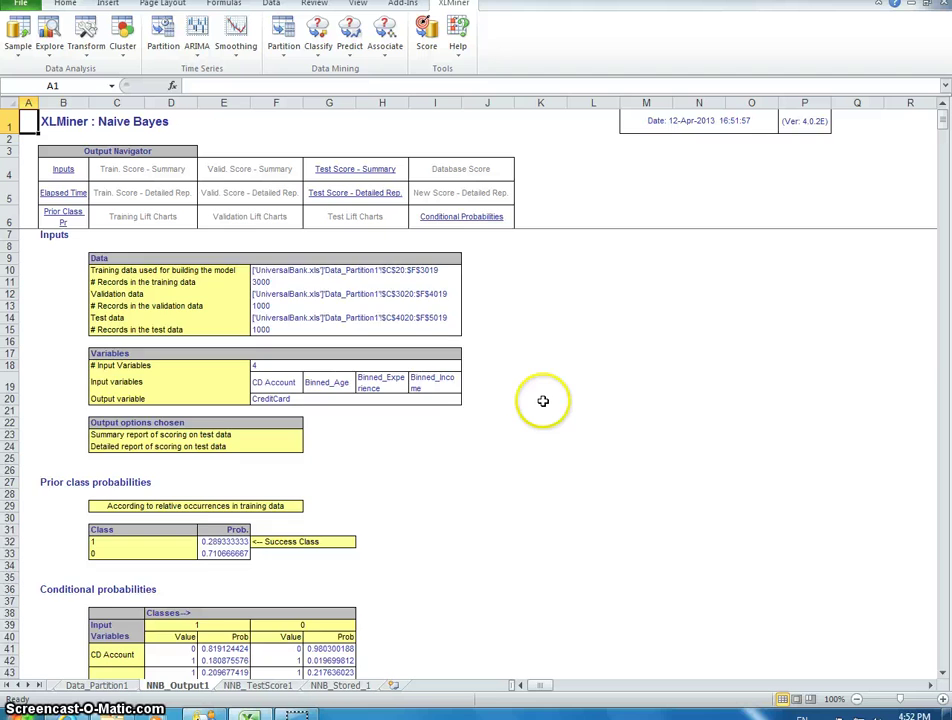
scroll(543, 401, "down", 4)
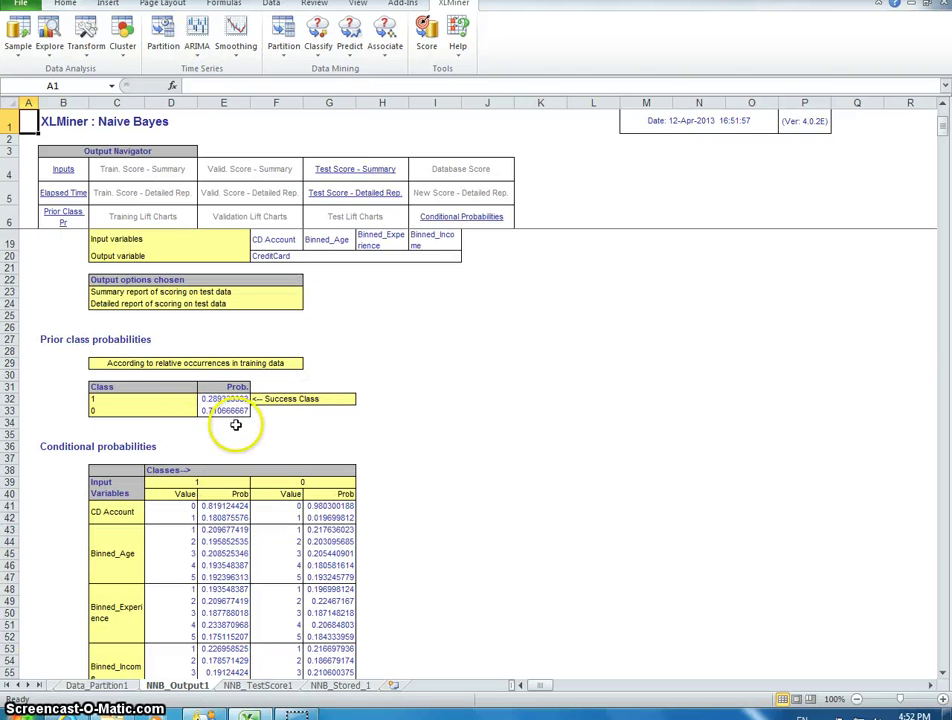
left_click(157, 401)
left_click(240, 399)
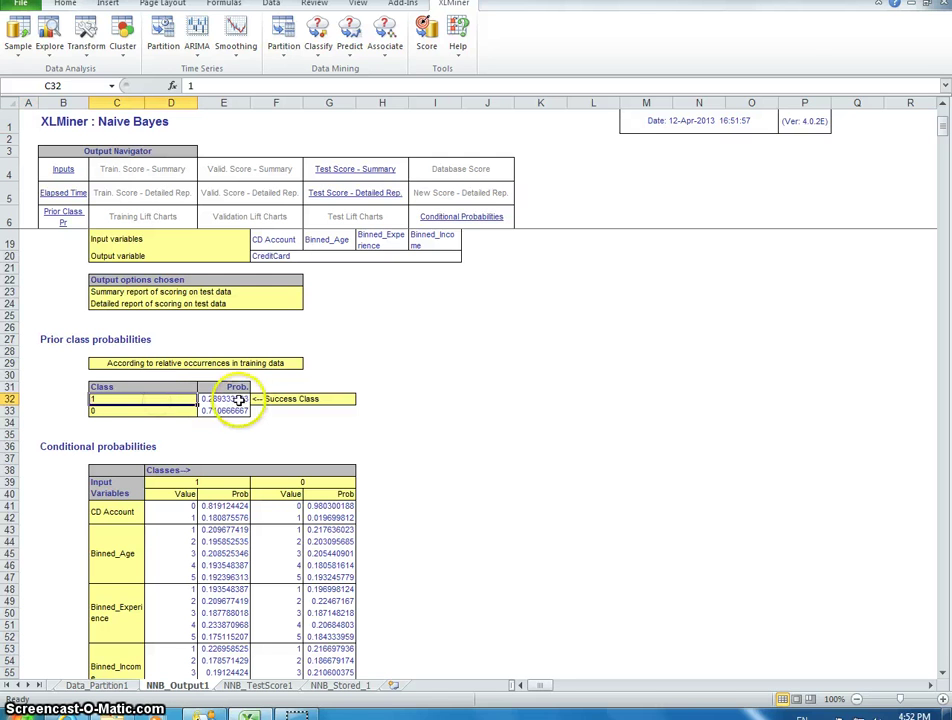
left_click(152, 402)
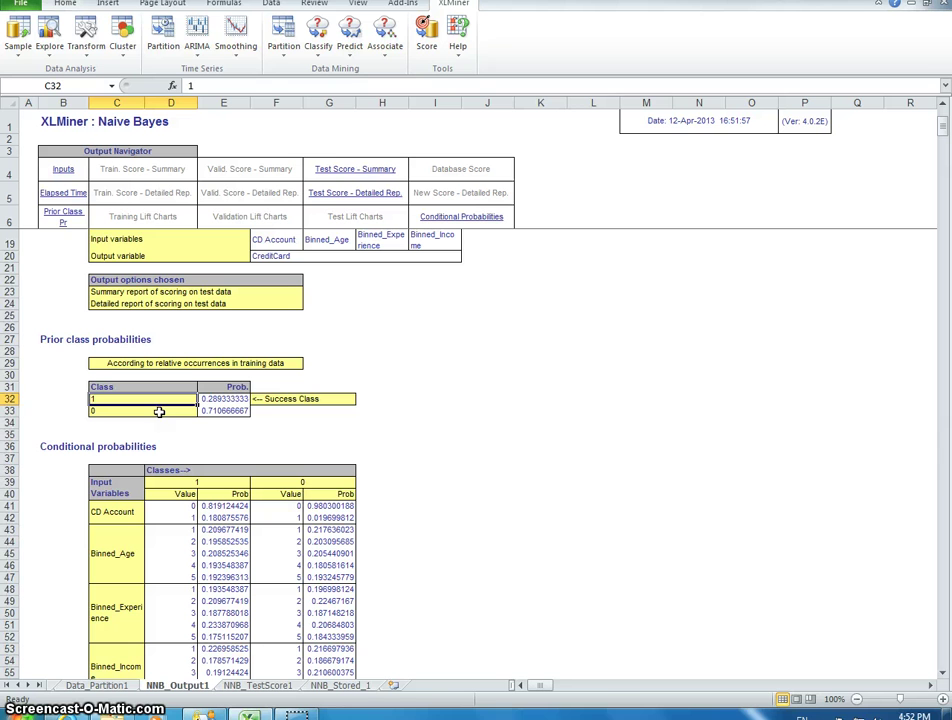
left_click(159, 412)
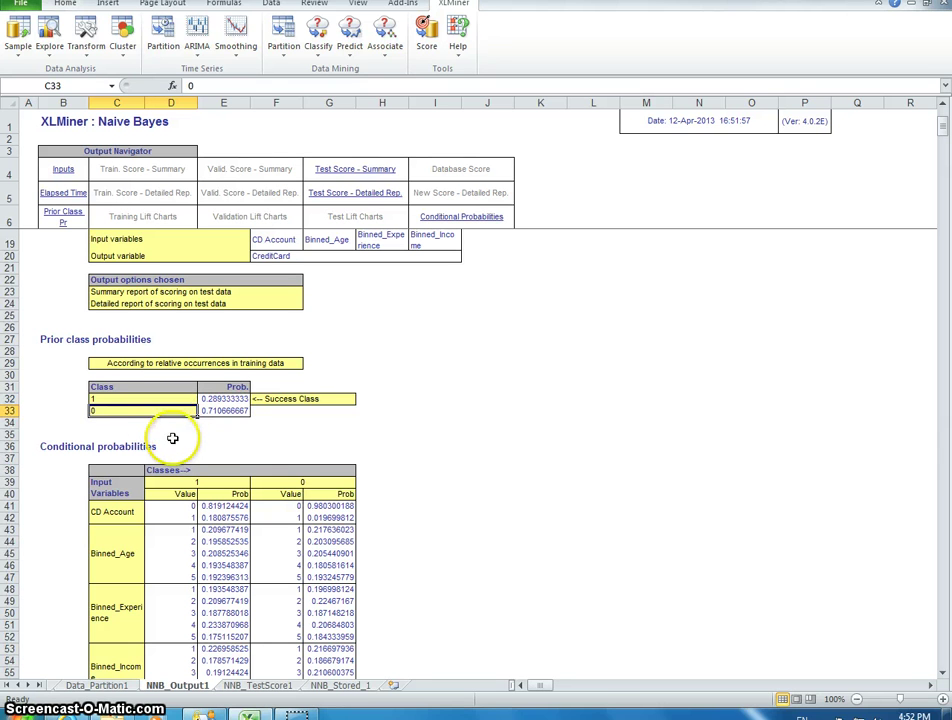
Step: Compare the class 1 and class 0 columns of the conditional probabilities table across all input variables
scroll(130, 460, "down", 1)
left_click(128, 466)
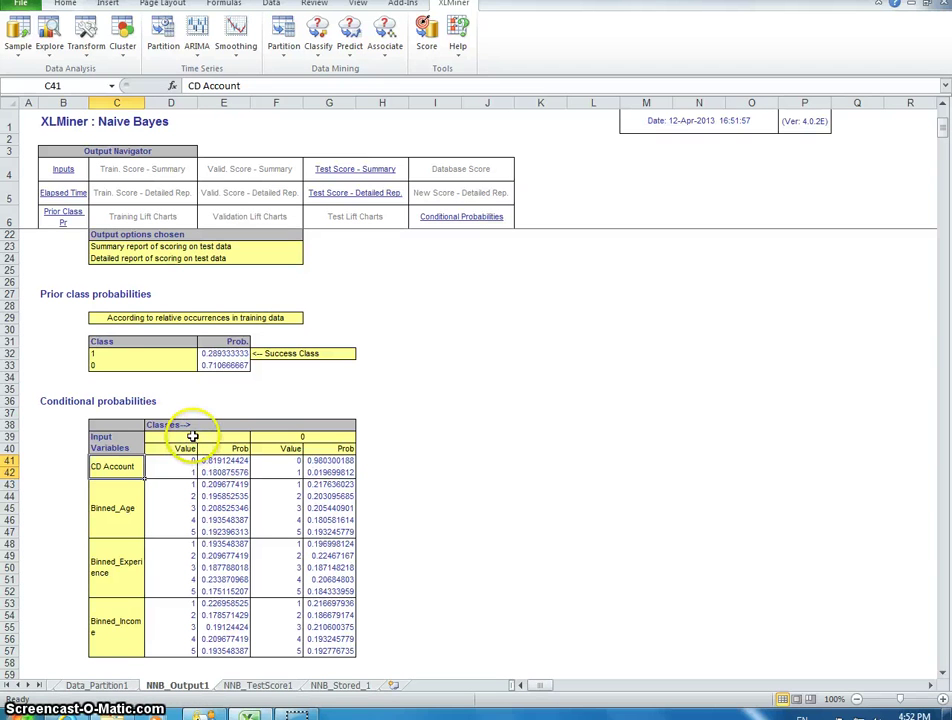
left_click_drag(193, 436, 204, 652)
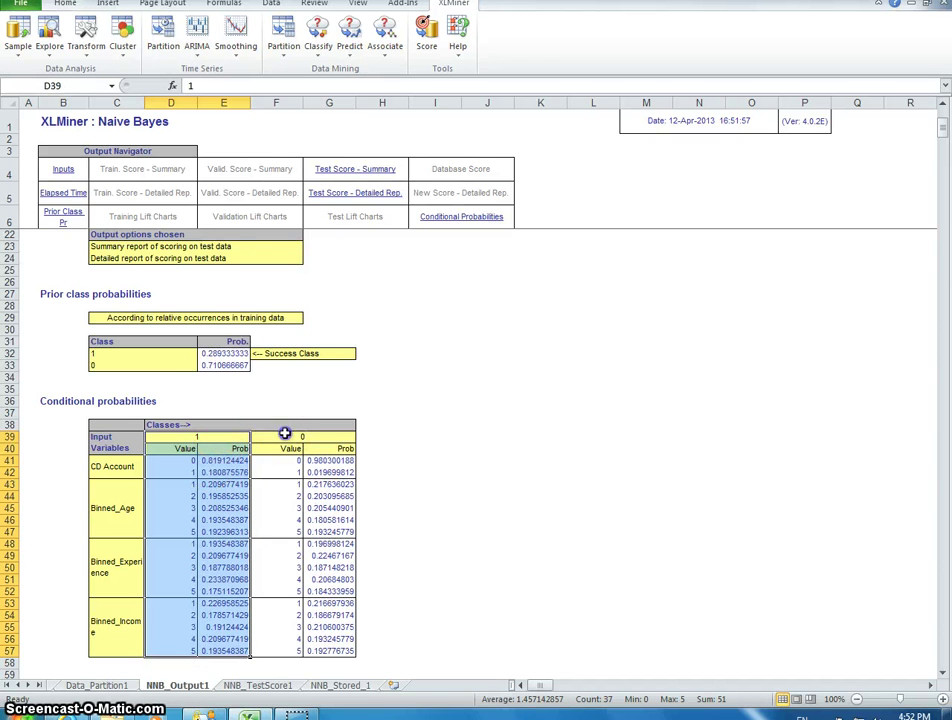
left_click_drag(285, 436, 301, 655)
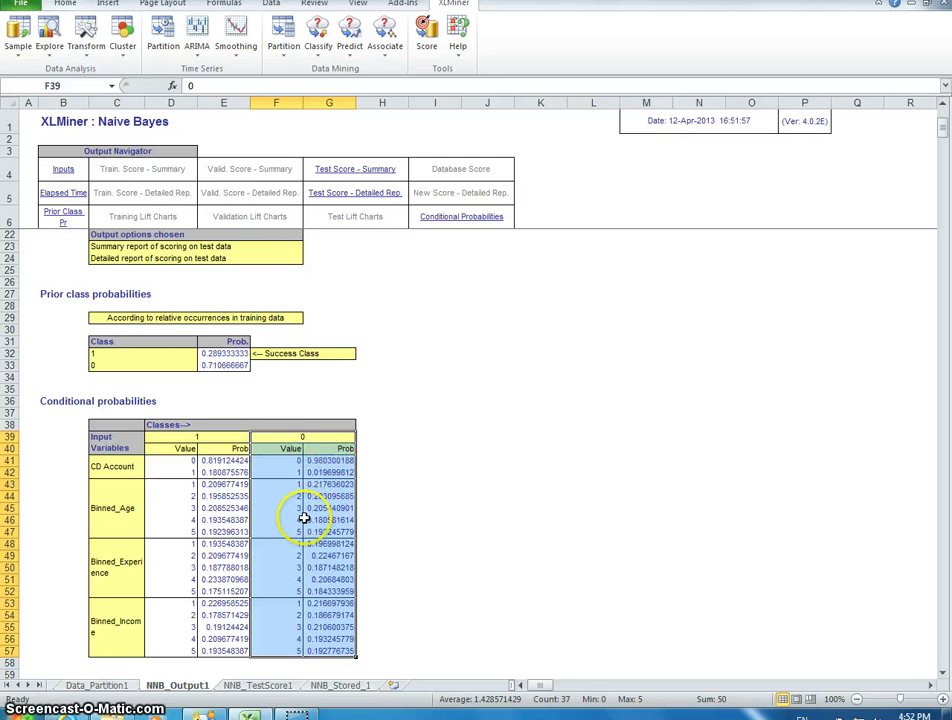
Step: Examine the class 1 conditional probabilities for CD Account values 0 and 1, followed by the Binned_Age entries
left_click(118, 466)
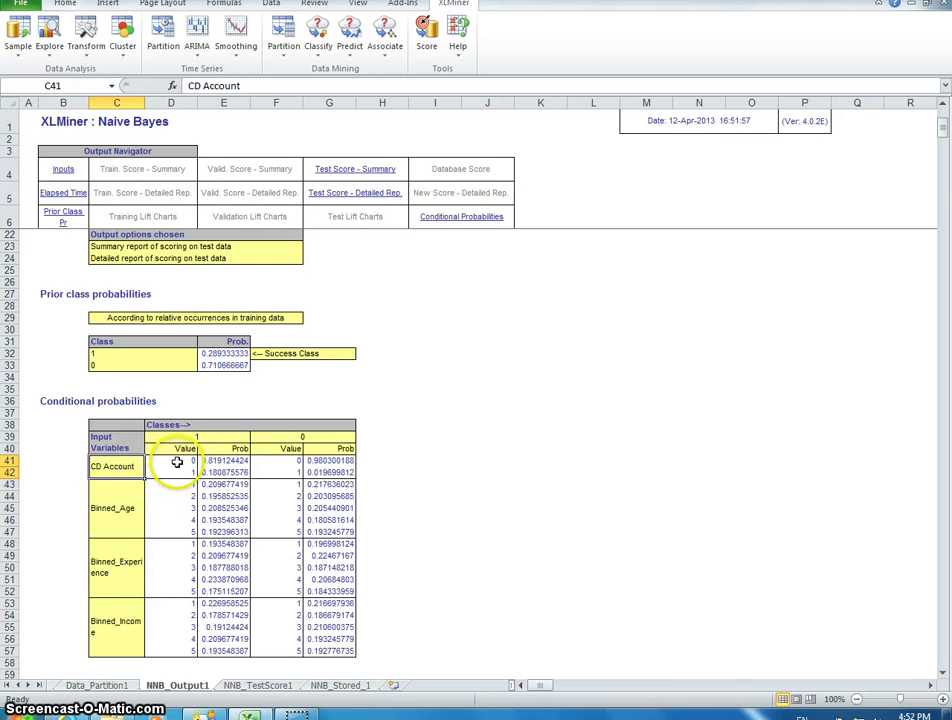
left_click(177, 462)
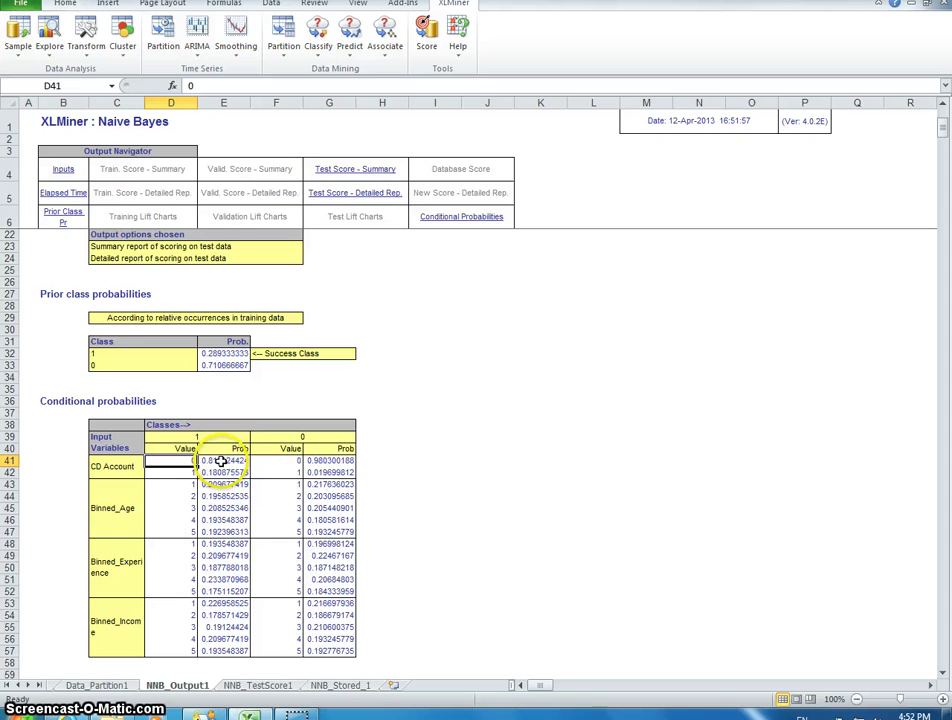
left_click(125, 466)
left_click(169, 474)
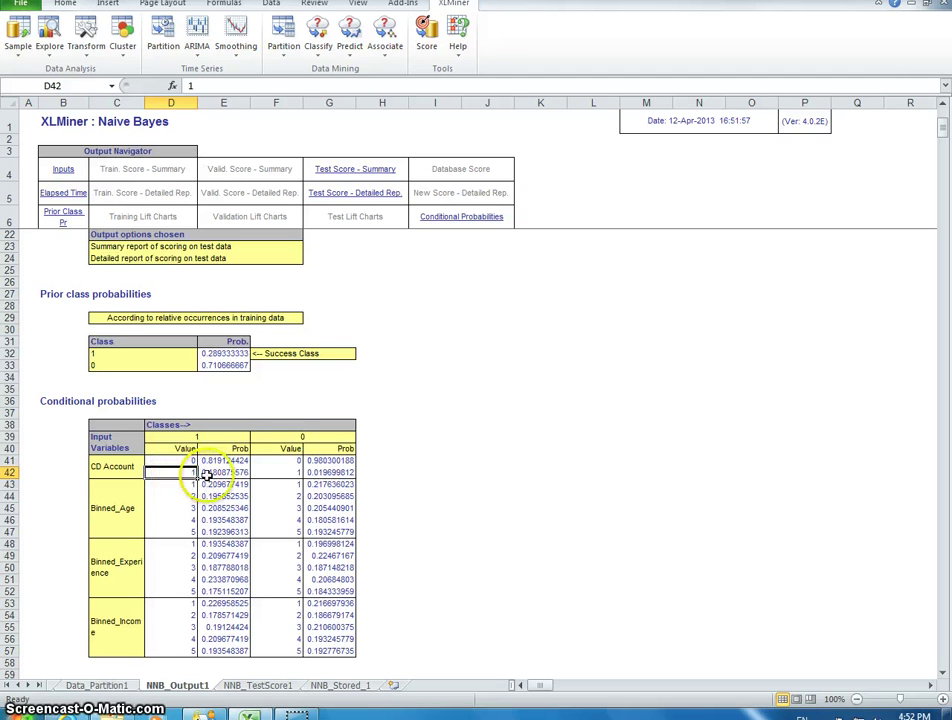
left_click(207, 473)
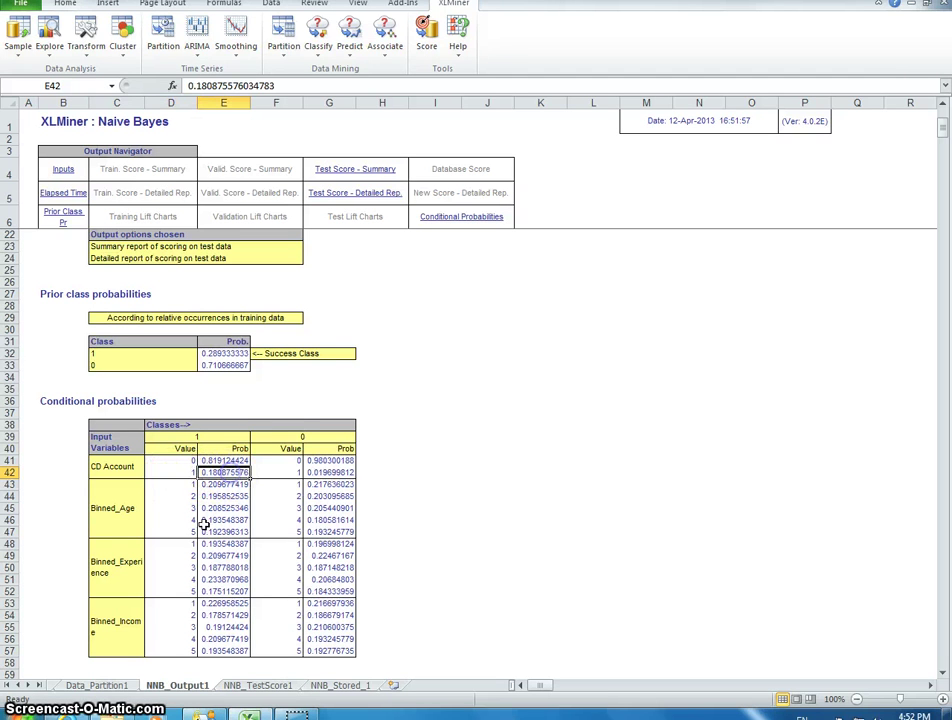
left_click(116, 516)
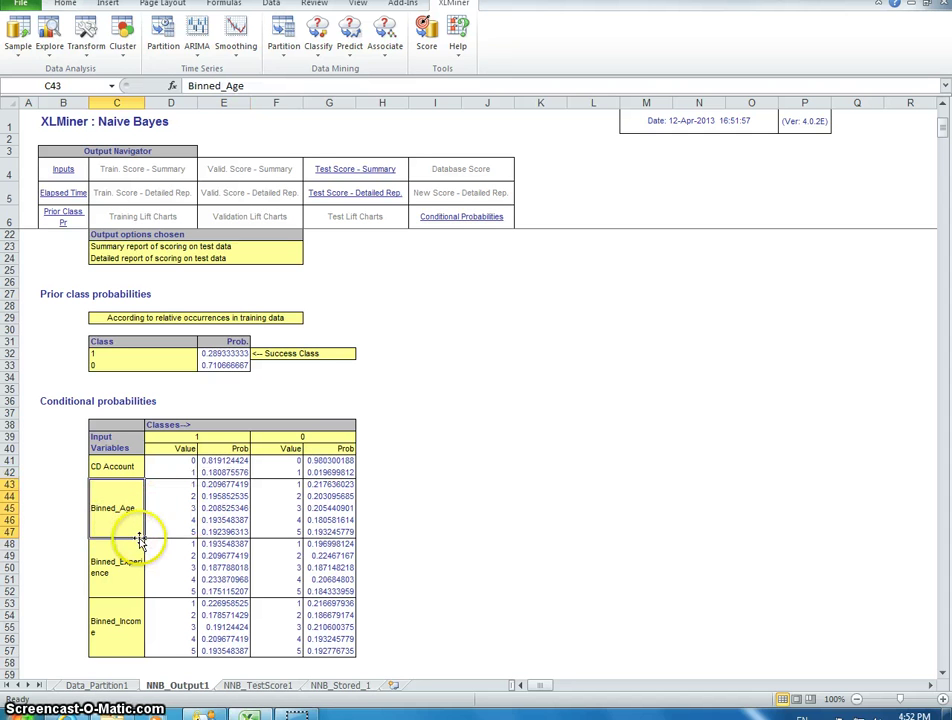
Step: Review the classification confusion matrix and error report in the test data scoring summary
scroll(168, 558, "down", 6)
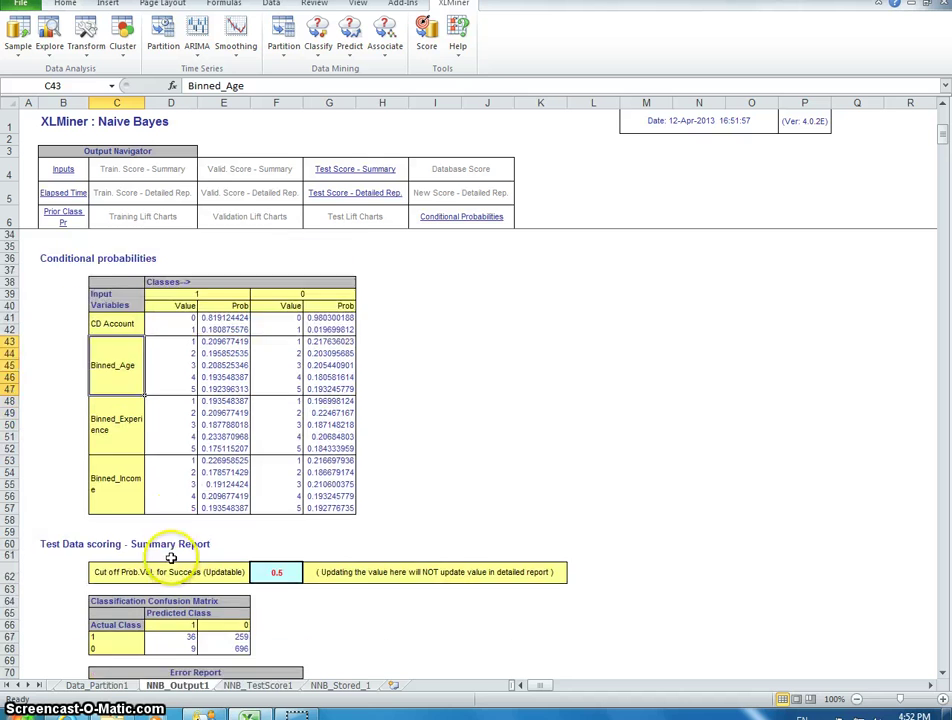
scroll(236, 531, "down", 1)
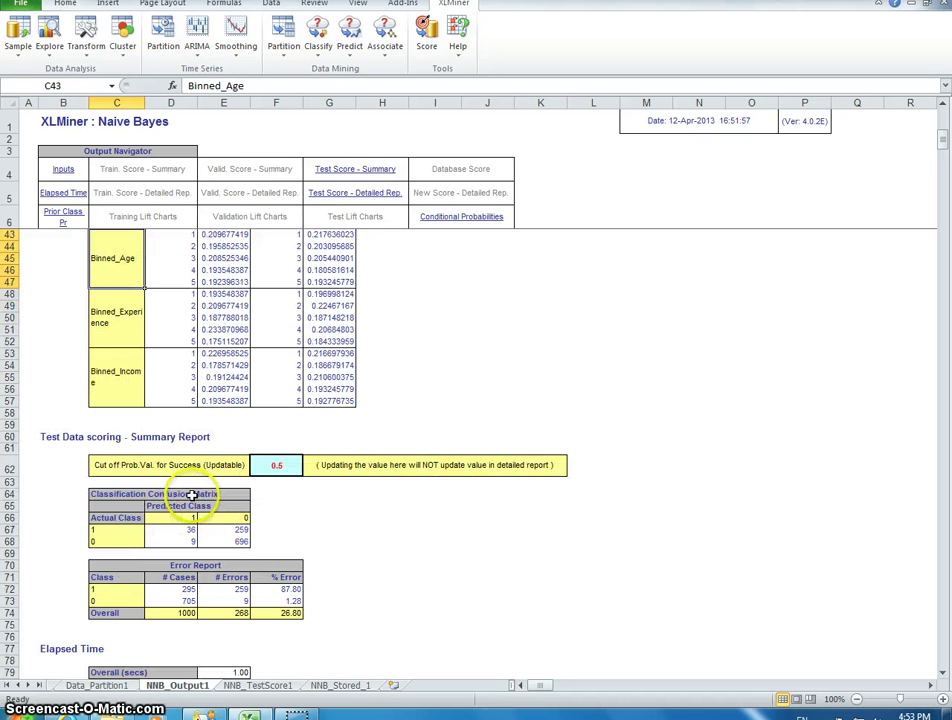